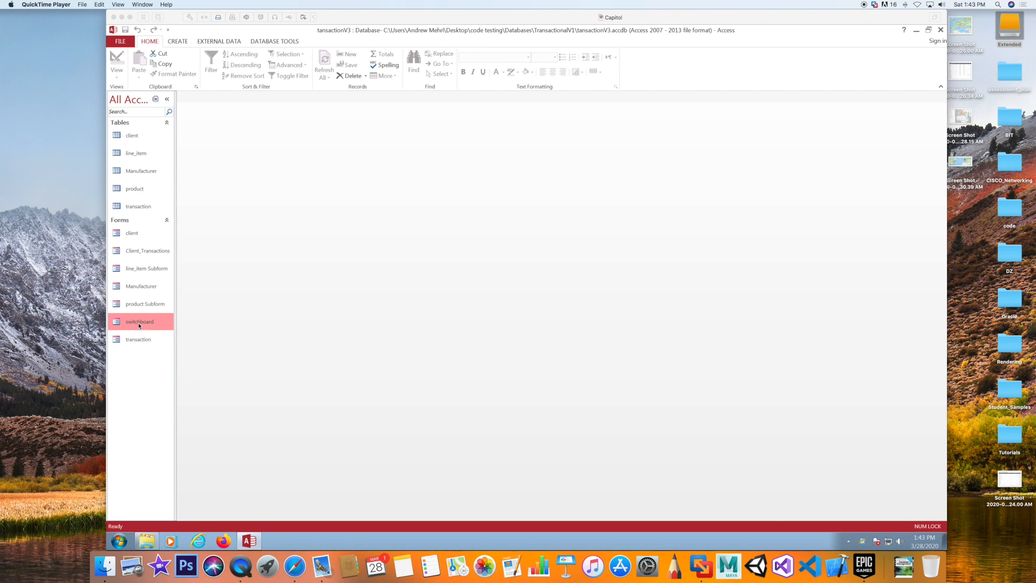
# Open the switchboard form, confirm Client Transactions opens the client form, and close it again
pyautogui.click(138, 322)
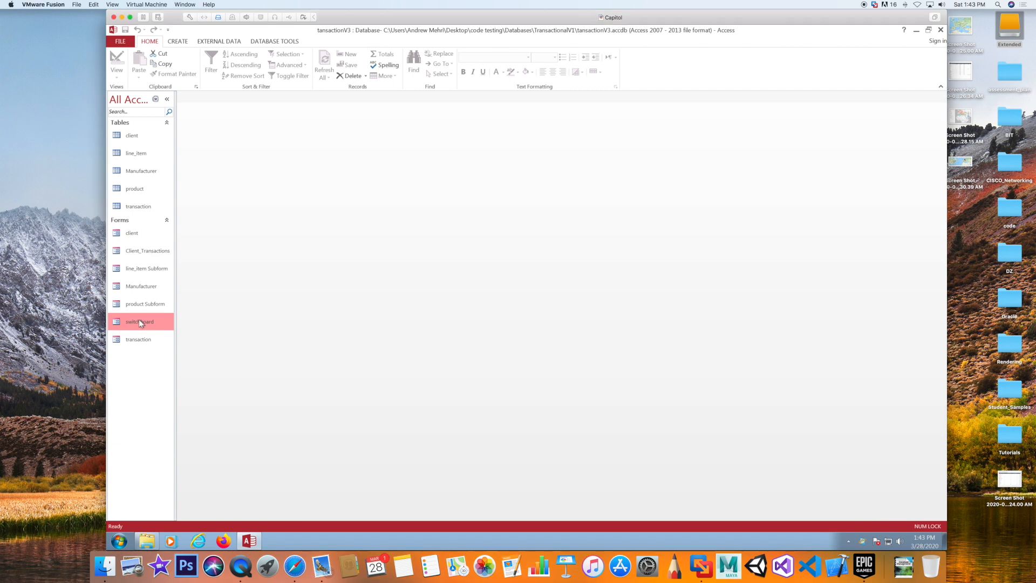
pyautogui.doubleClick(138, 319)
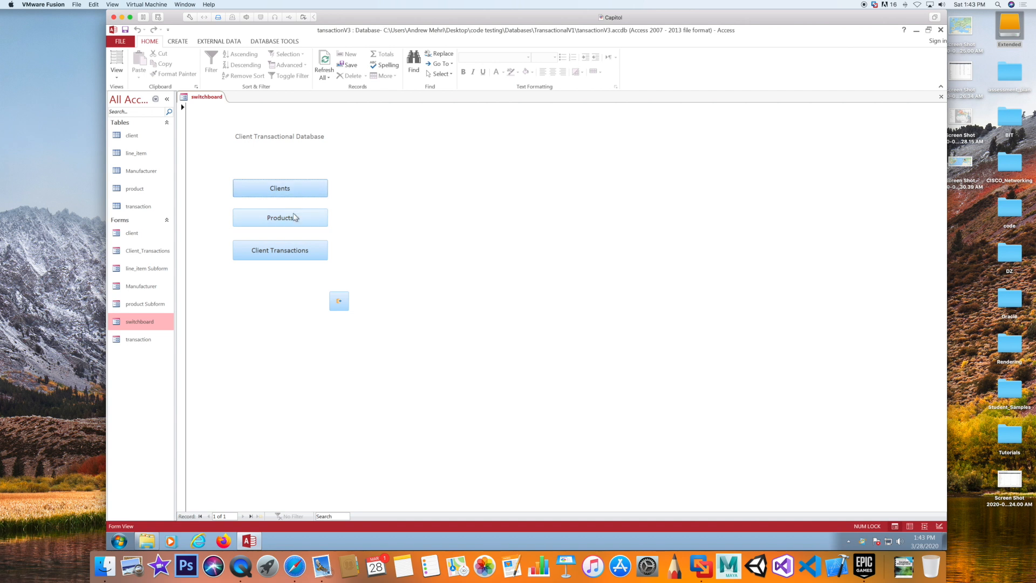
pyautogui.click(264, 257)
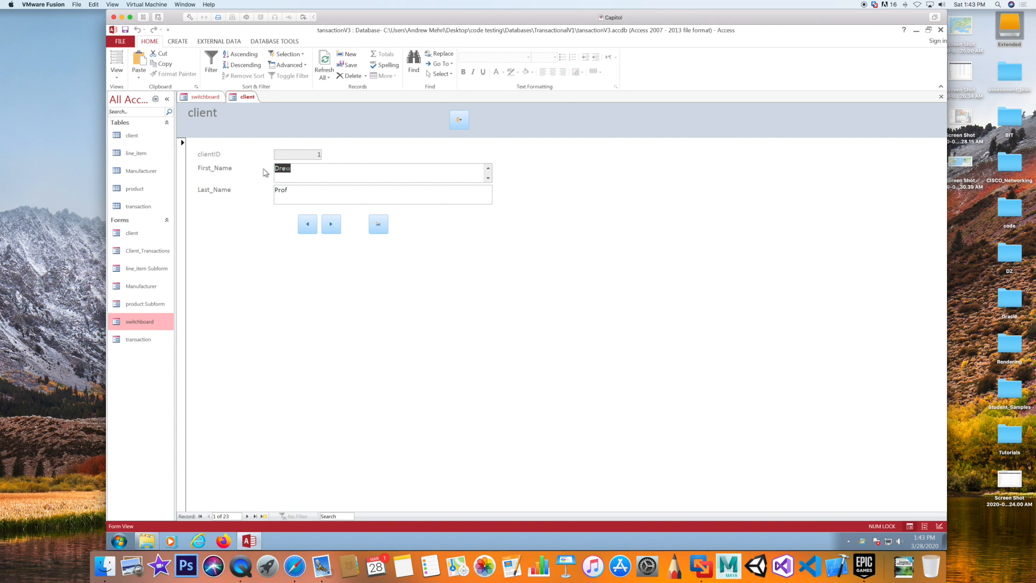
pyautogui.click(456, 120)
pyautogui.click(286, 252)
pyautogui.click(459, 119)
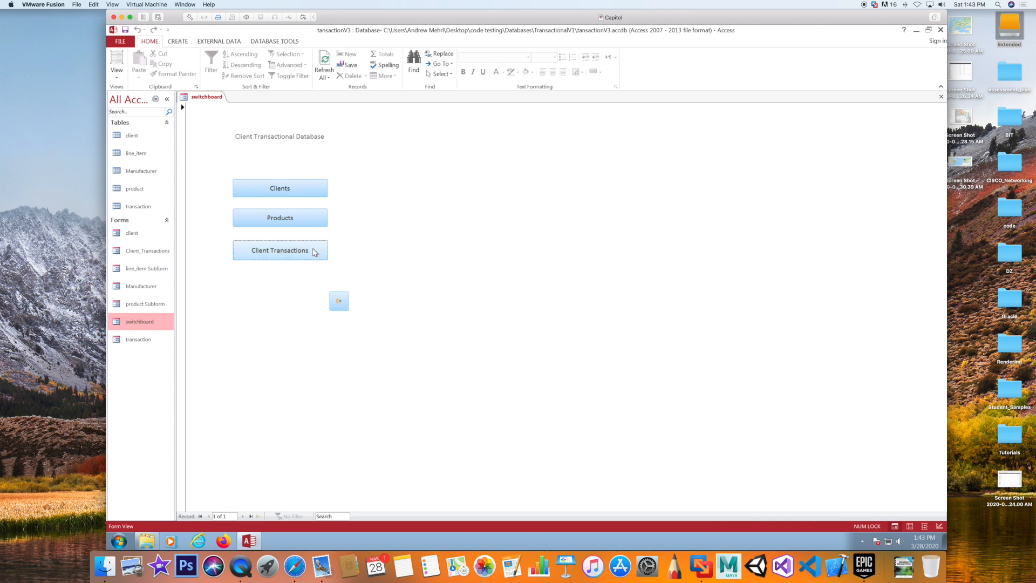
# Switch the switchboard to Design View and select the Client Transactions button
pyautogui.click(277, 258)
pyautogui.rightClick(371, 212)
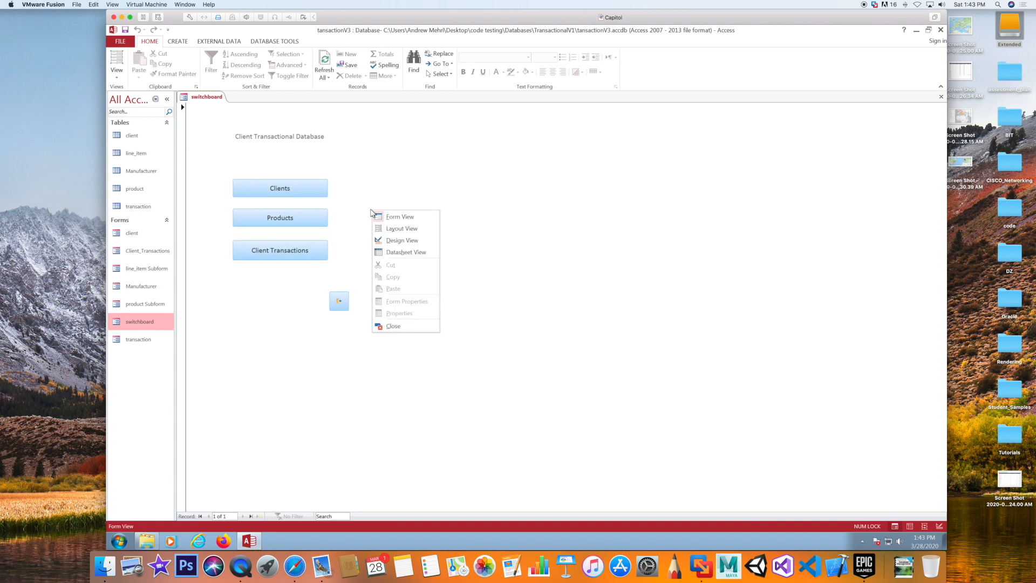
pyautogui.click(404, 243)
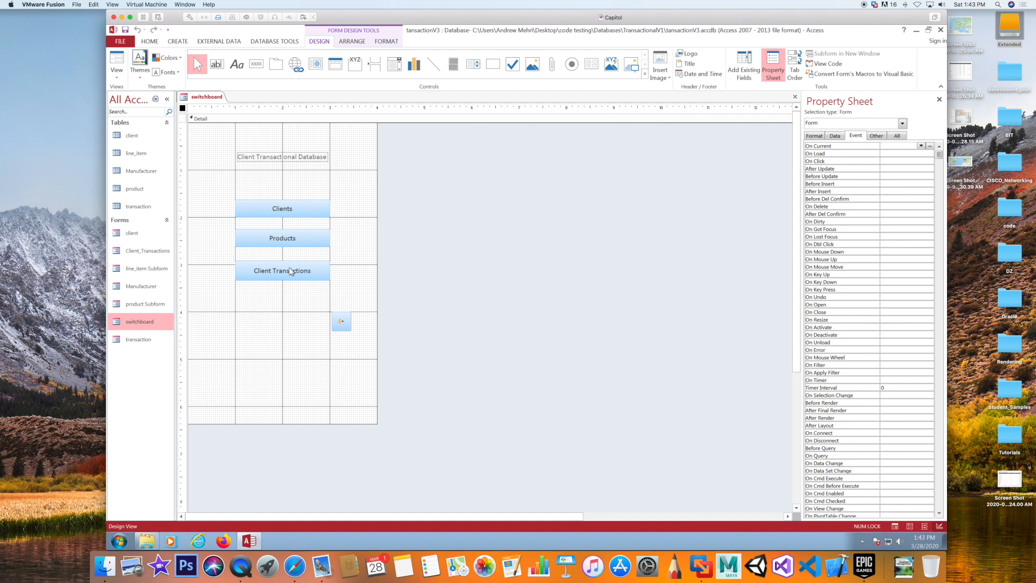
pyautogui.click(292, 271)
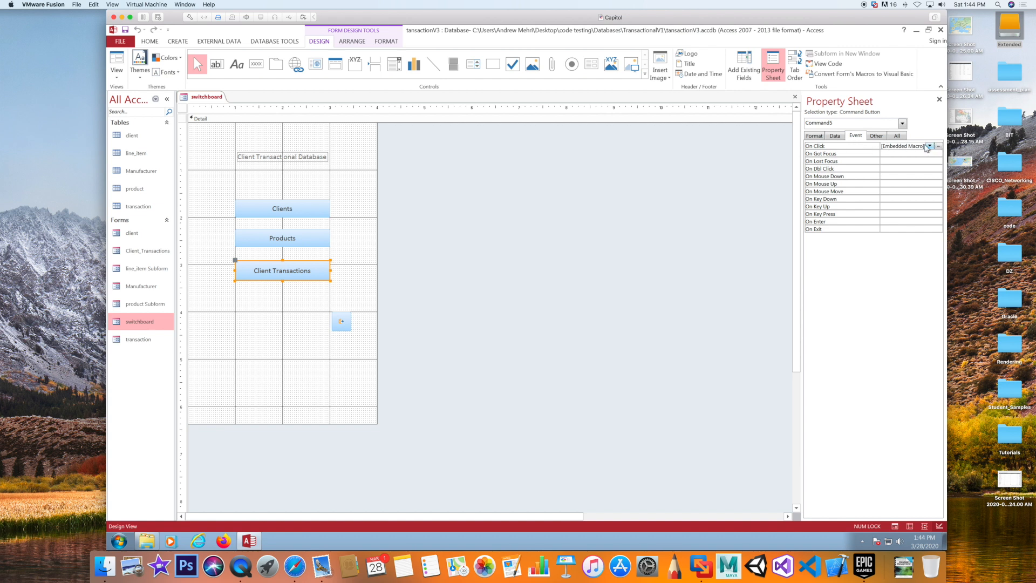
# Set the button's On Click OpenForm macro to open the transaction form and save it
pyautogui.click(939, 147)
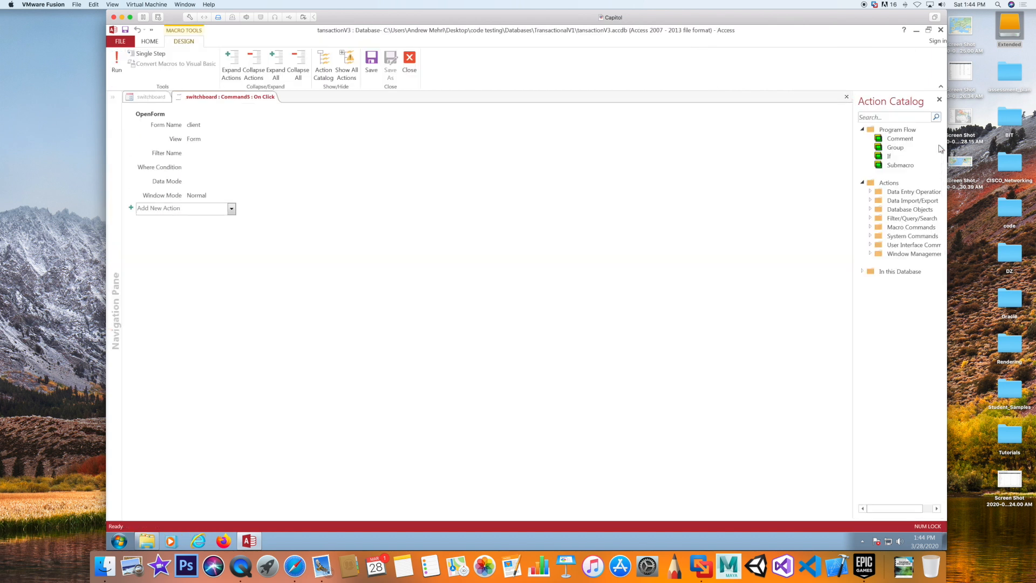
pyautogui.click(192, 125)
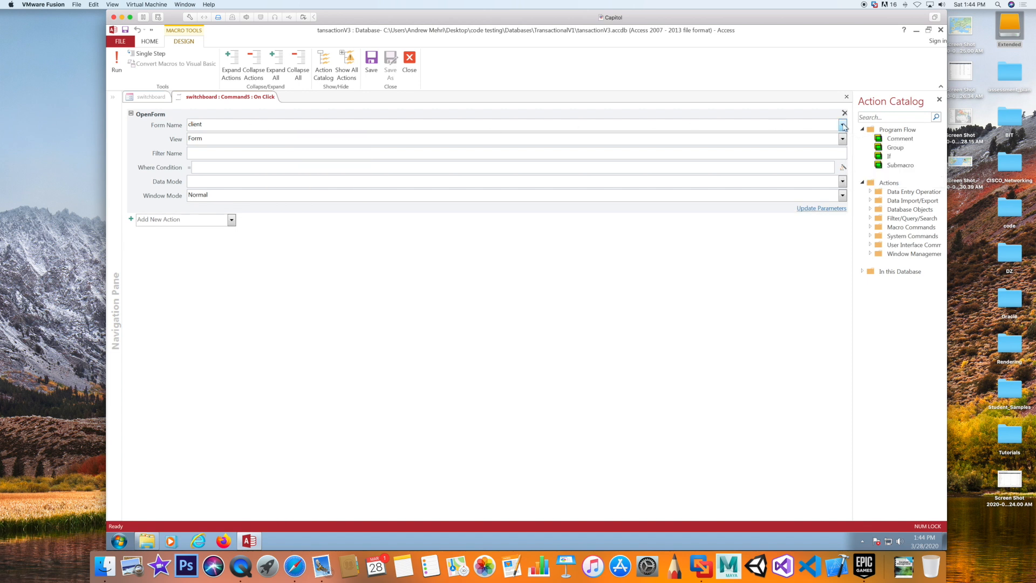
pyautogui.click(843, 125)
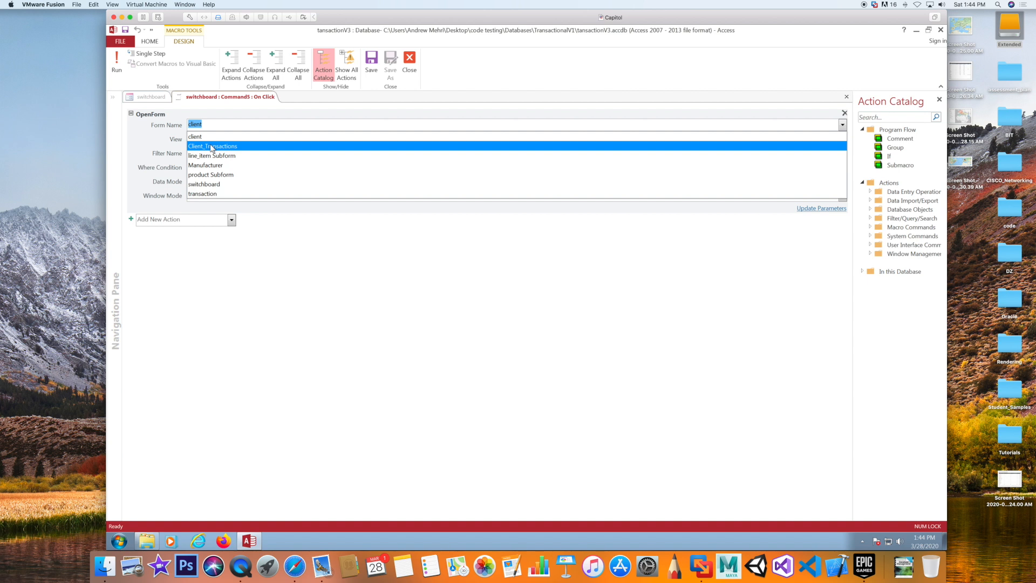
pyautogui.click(212, 195)
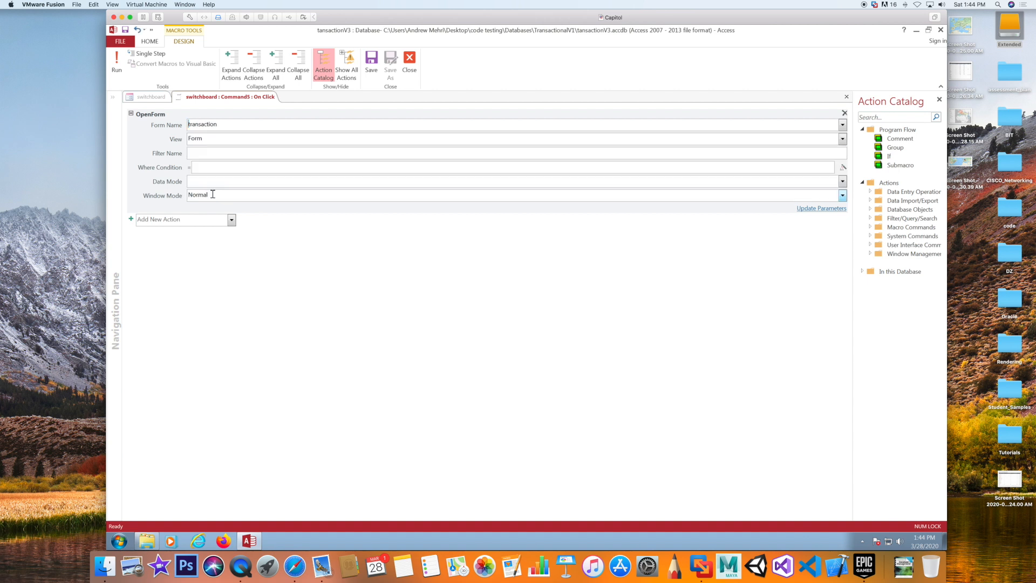
pyautogui.click(845, 98)
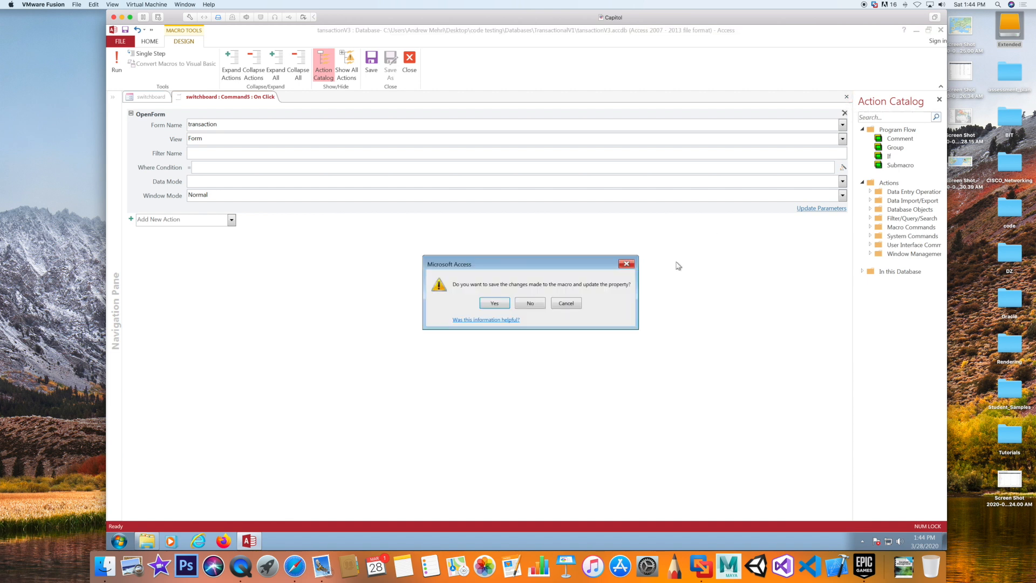
pyautogui.click(493, 303)
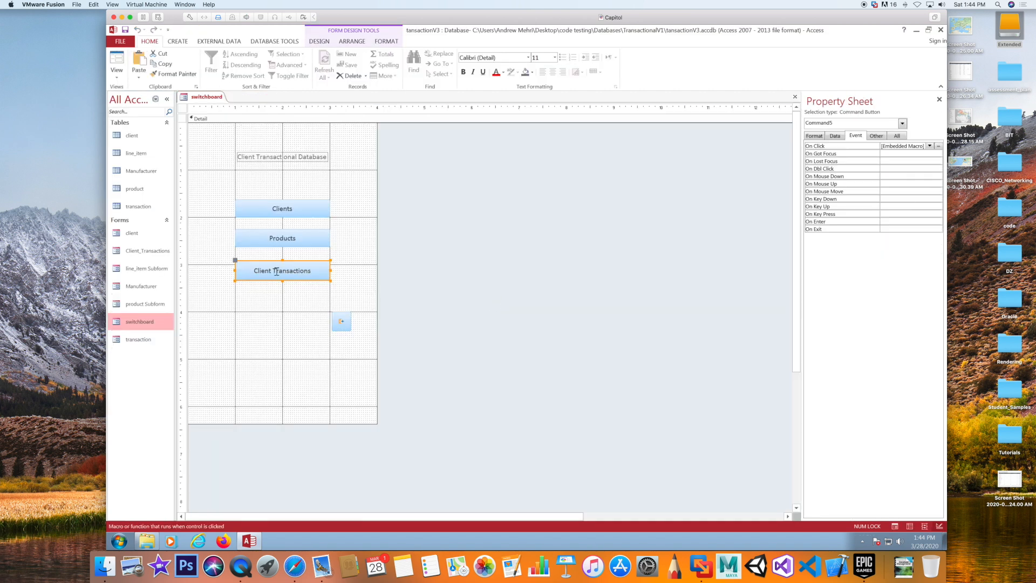
# In Form View, confirm Client Transactions opens the transaction form, then close that form
pyautogui.click(117, 59)
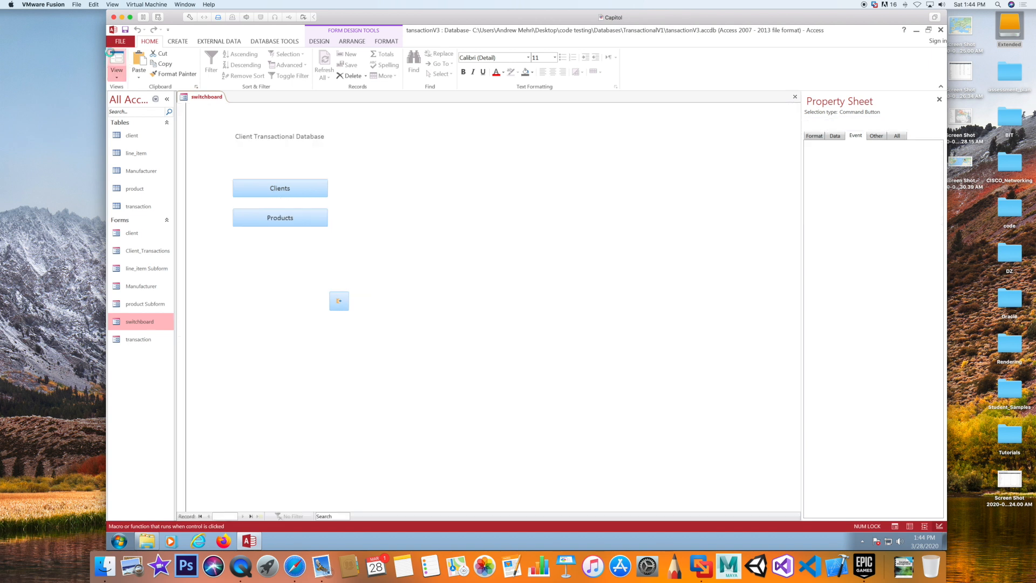
pyautogui.click(276, 254)
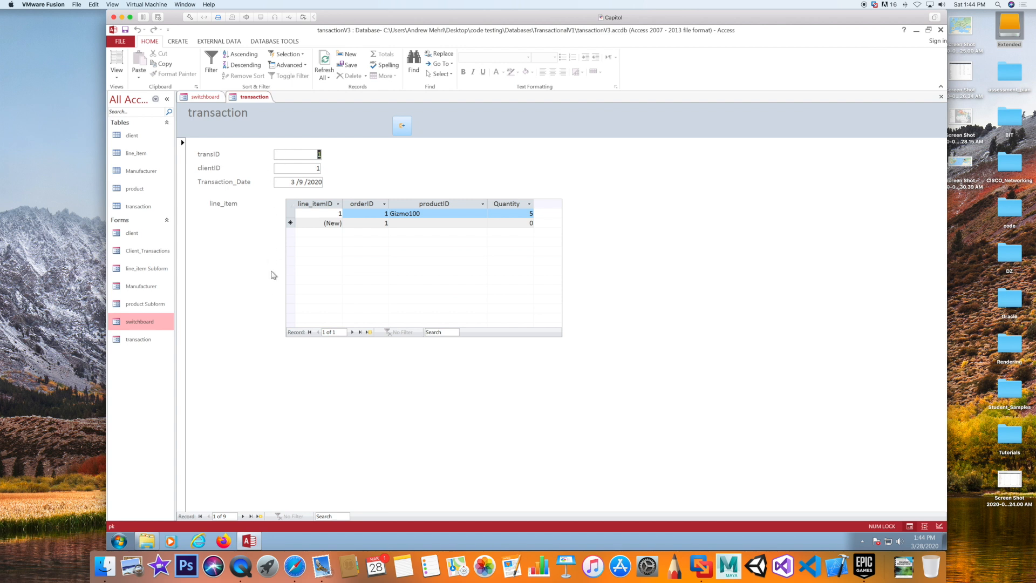
pyautogui.click(401, 125)
# Switch the switchboard to Design View and open the Client Transactions button's On Click macro
pyautogui.rightClick(382, 191)
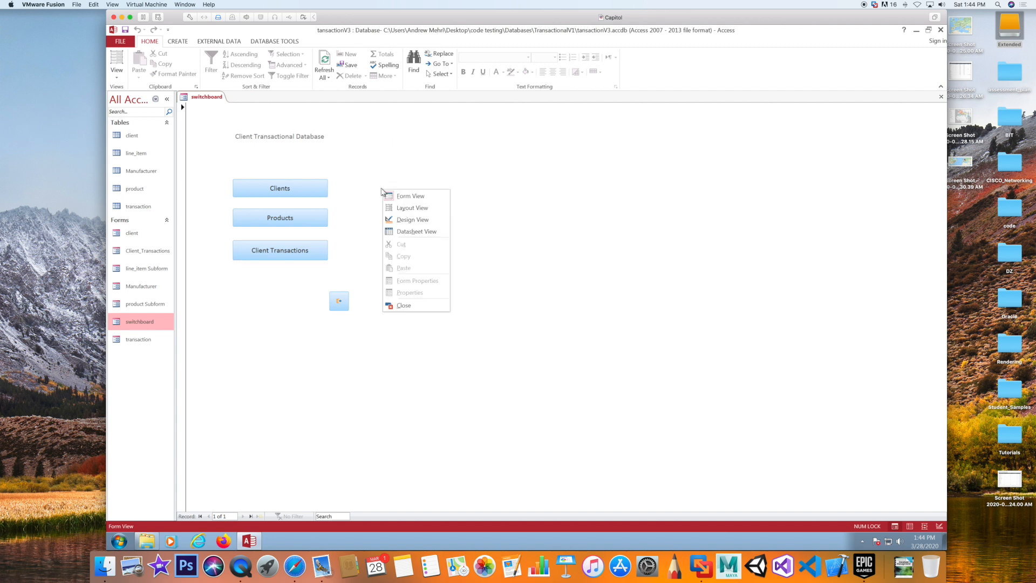
pyautogui.click(426, 226)
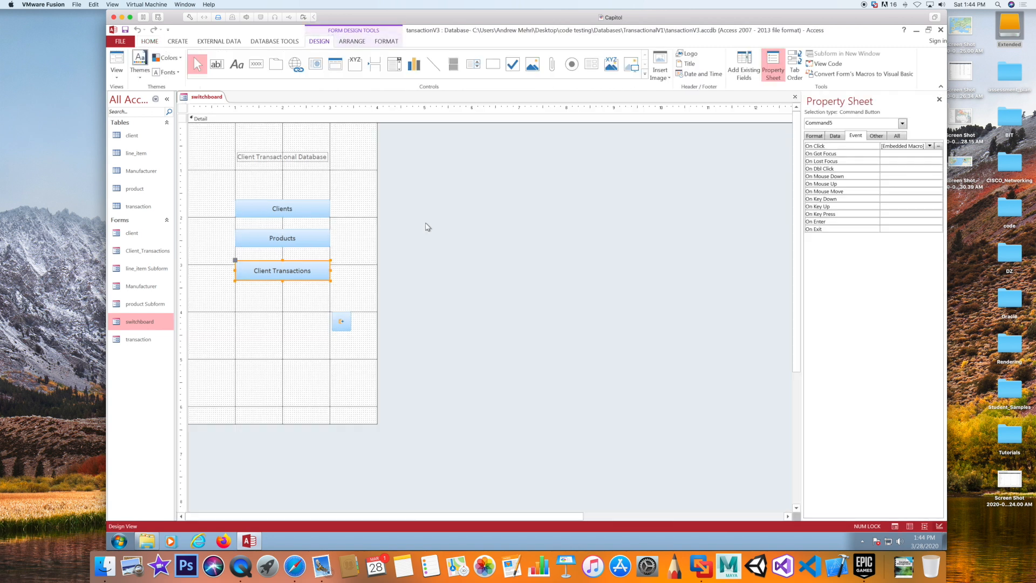
pyautogui.click(294, 272)
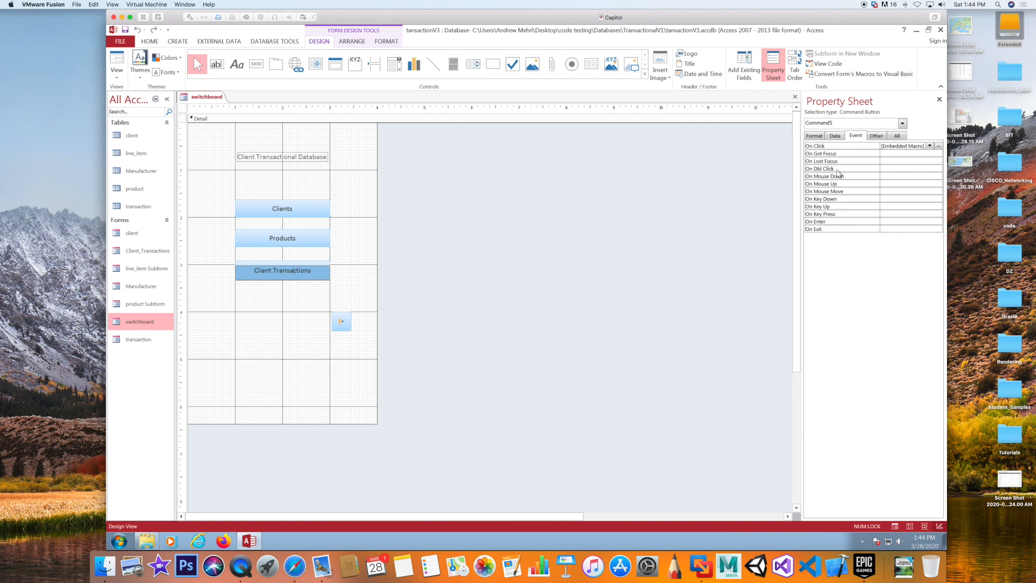
pyautogui.click(939, 146)
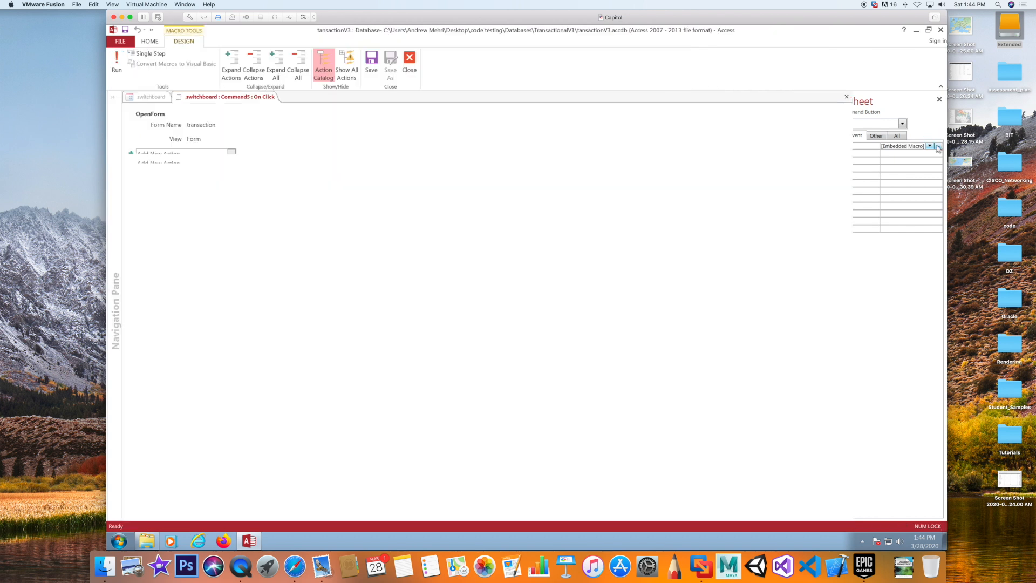
# Point the OpenForm action at the Client_Transactions form and save the macro
pyautogui.click(214, 127)
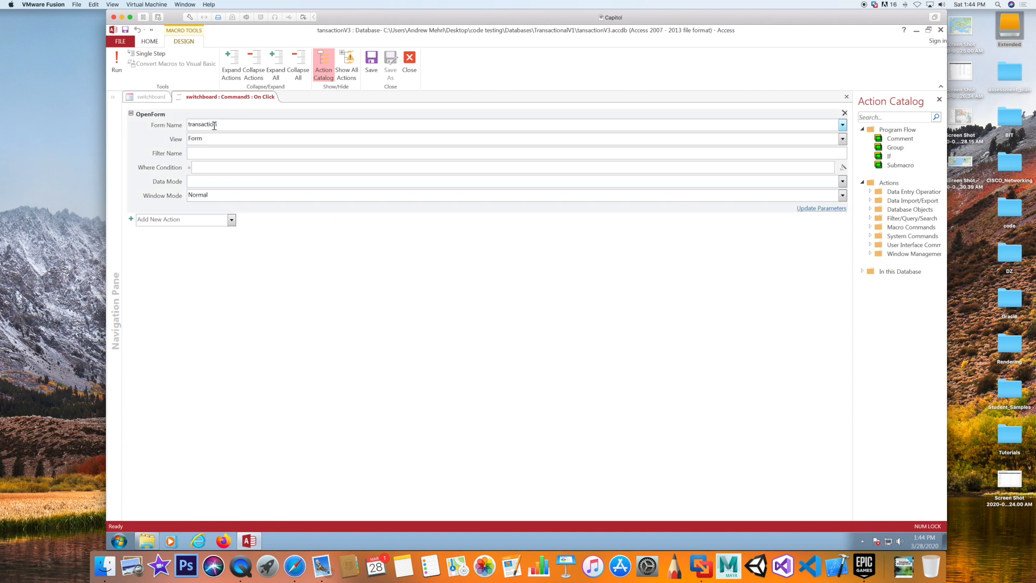
pyautogui.click(842, 125)
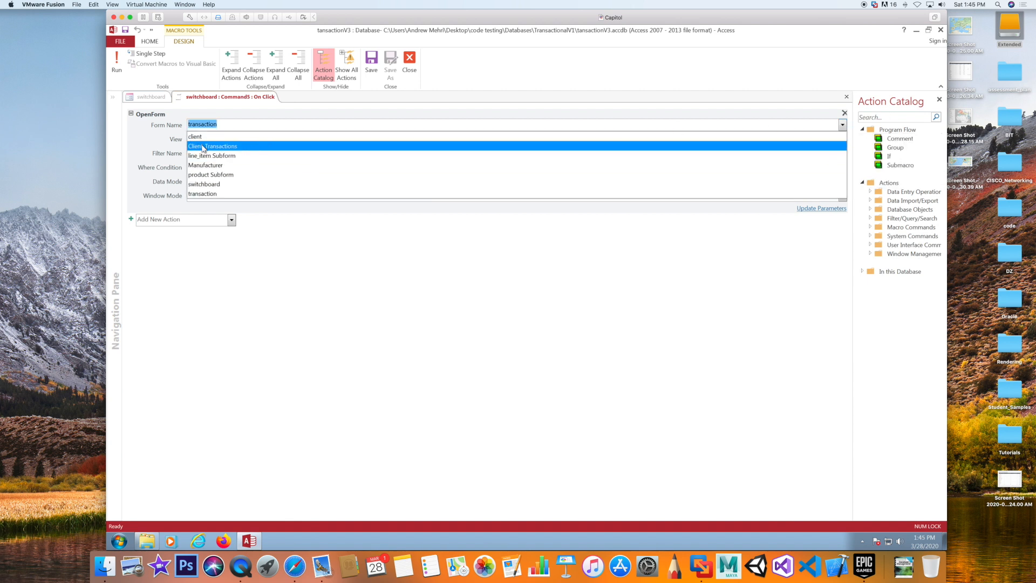
pyautogui.click(202, 146)
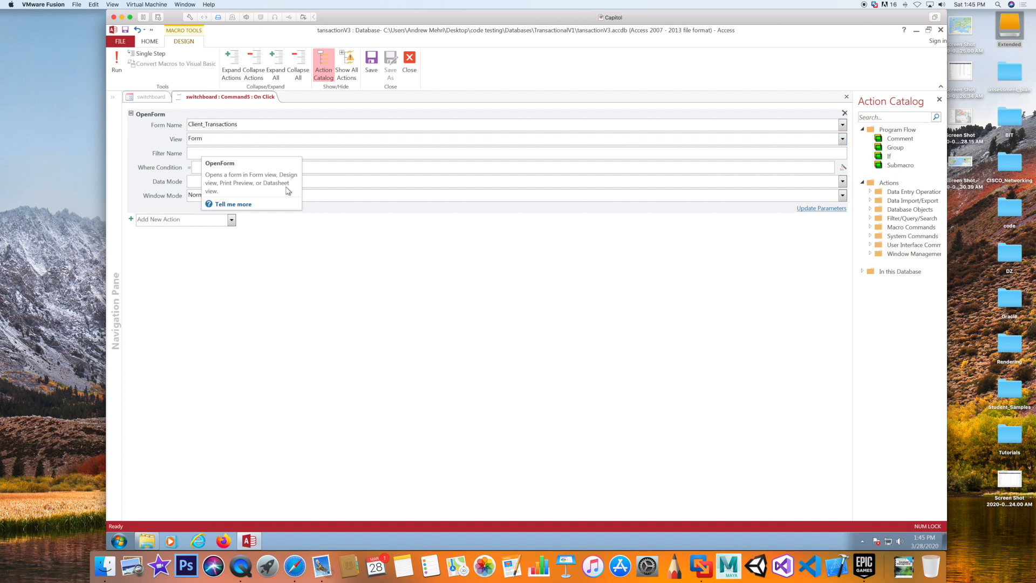
pyautogui.rightClick(225, 98)
pyautogui.click(242, 116)
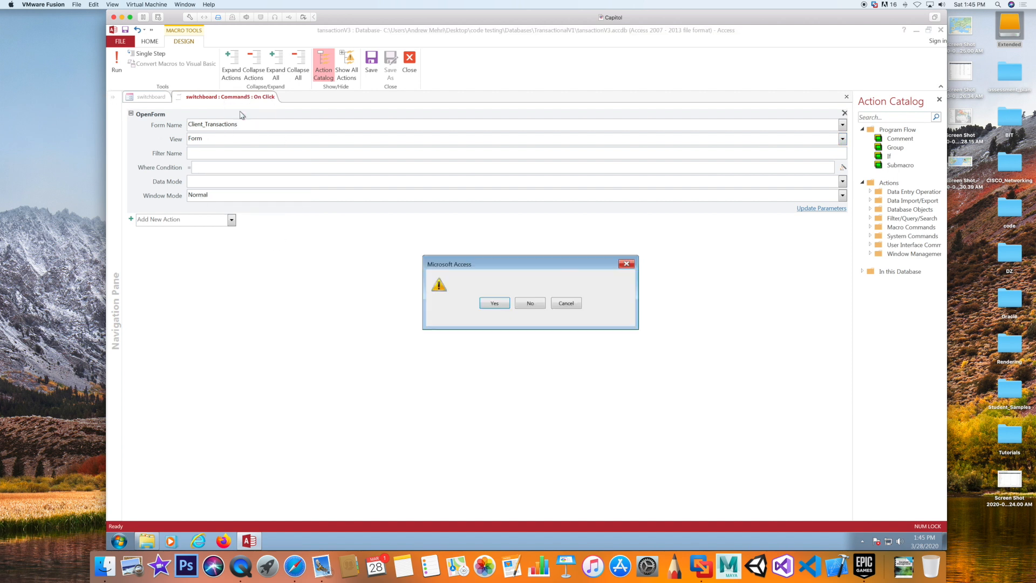
pyautogui.click(497, 304)
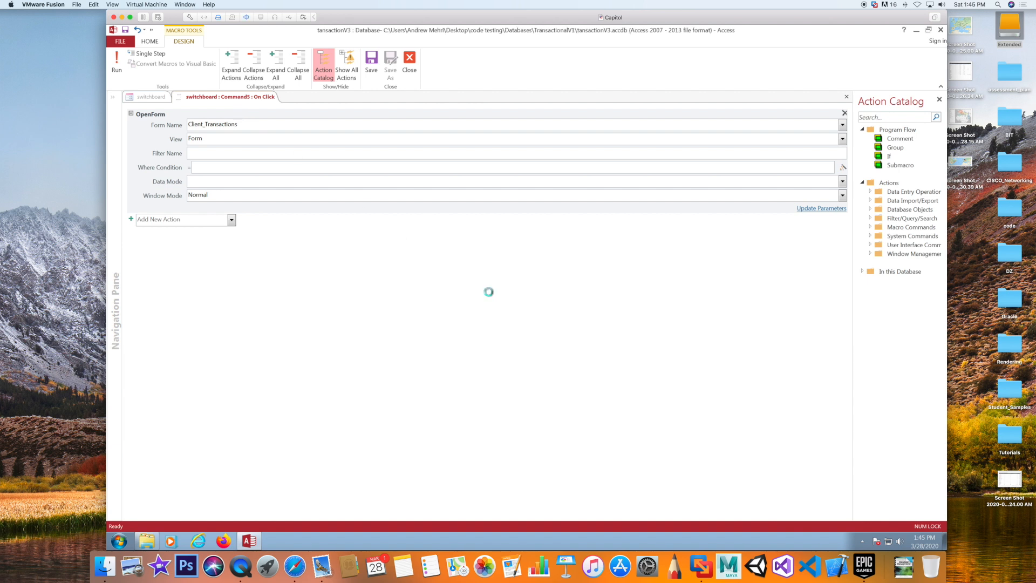
pyautogui.rightClick(415, 227)
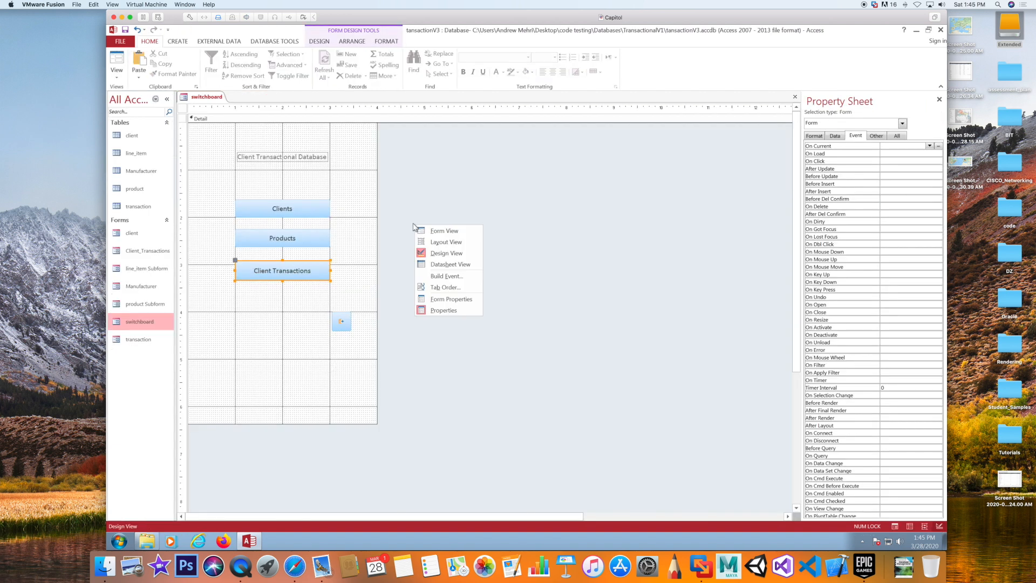
# Switch the switchboard to Form View and open Client Transactions
pyautogui.click(124, 29)
pyautogui.click(118, 59)
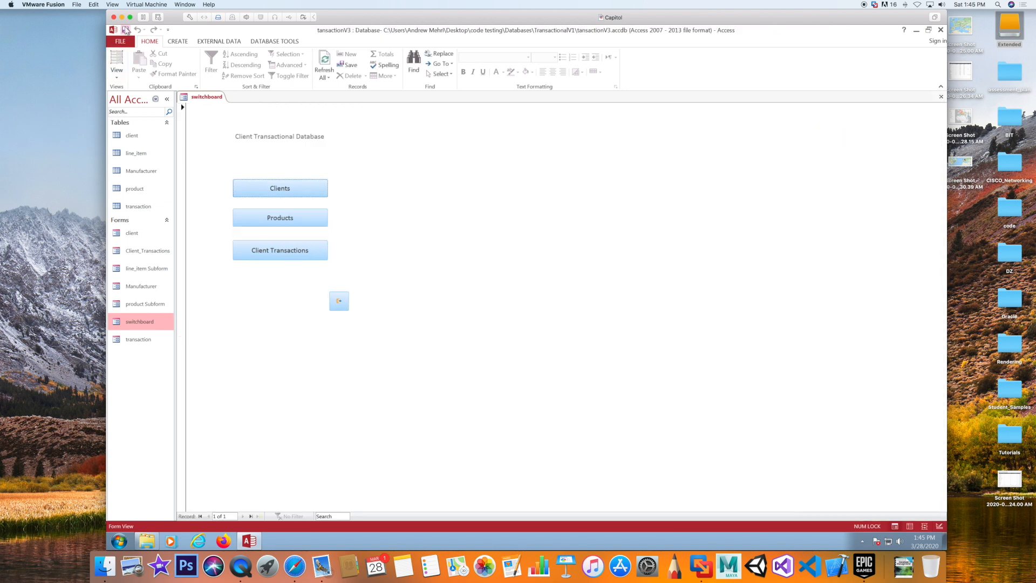
pyautogui.click(279, 250)
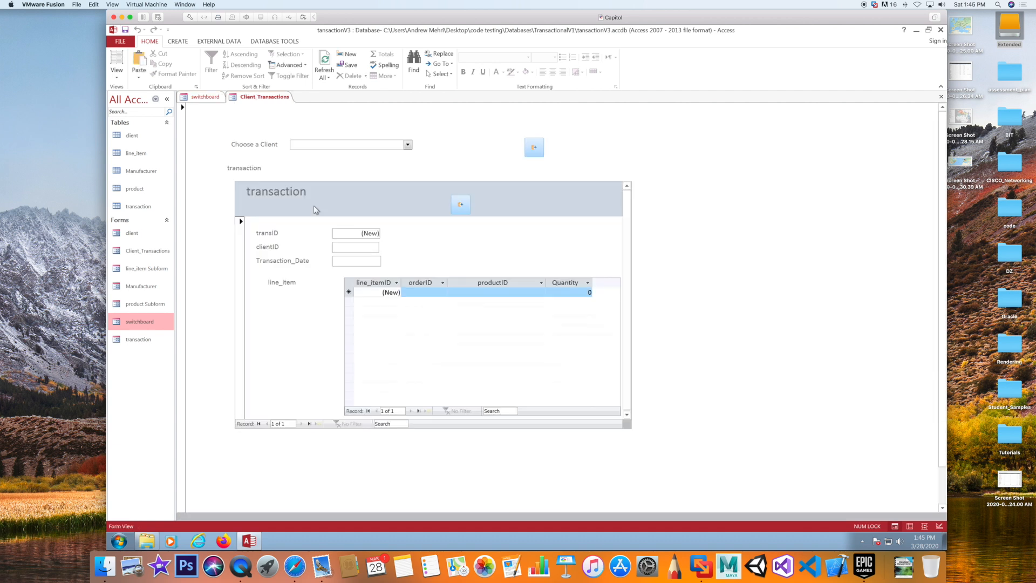
# Show client 11's transaction, keep resp200 as the line item product, and close the form
pyautogui.click(408, 145)
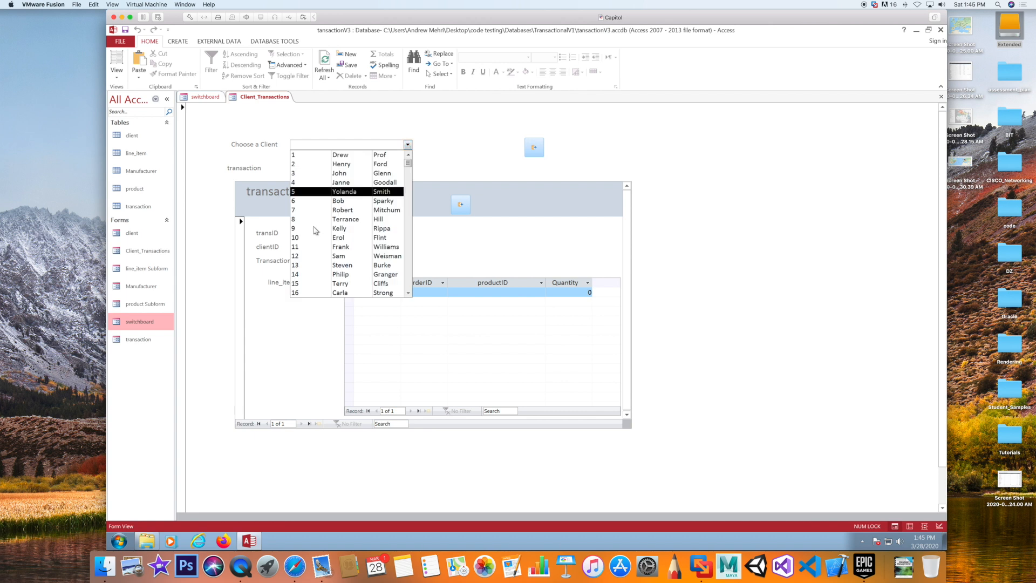
pyautogui.click(350, 247)
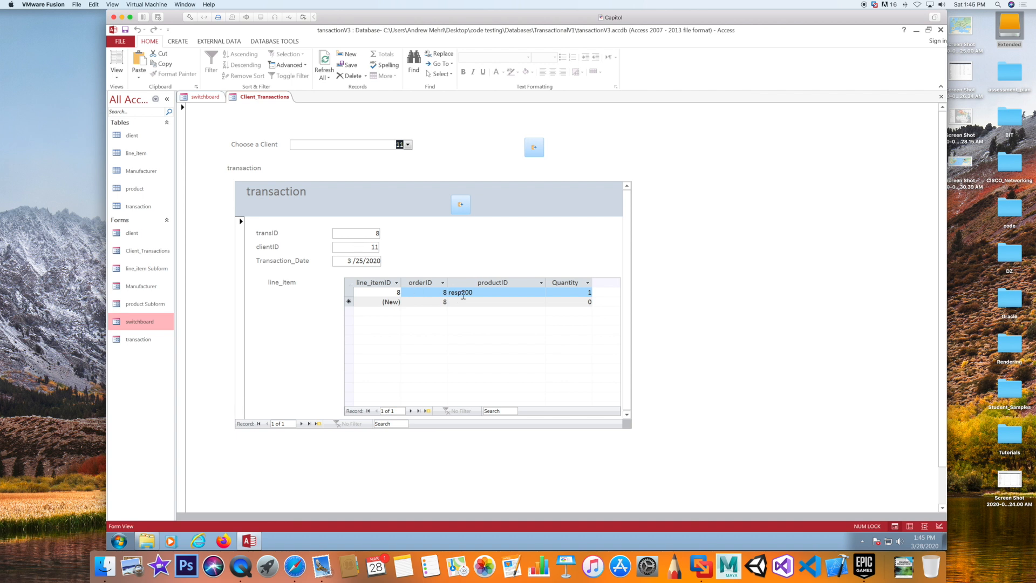
pyautogui.click(515, 292)
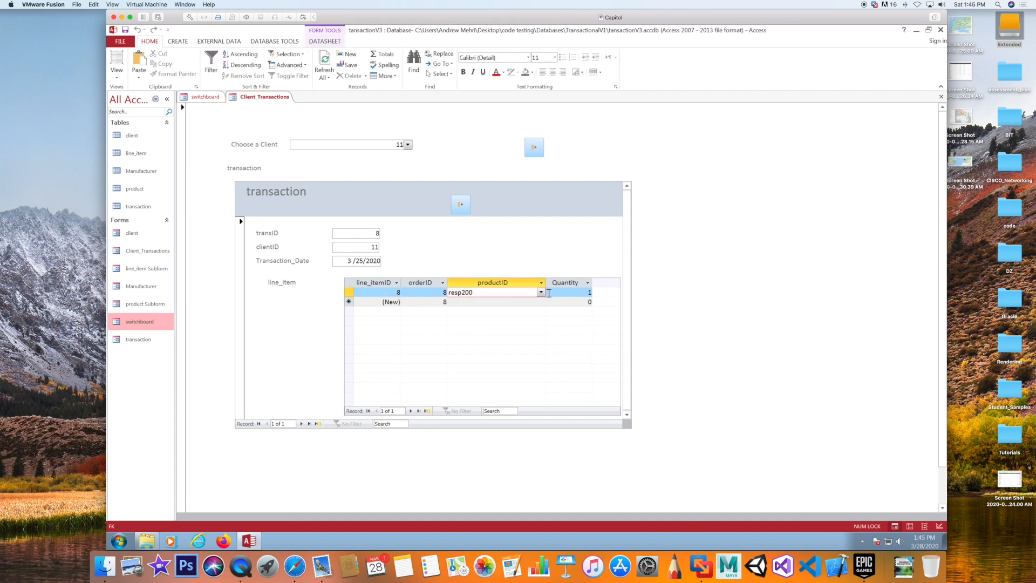
pyautogui.click(540, 292)
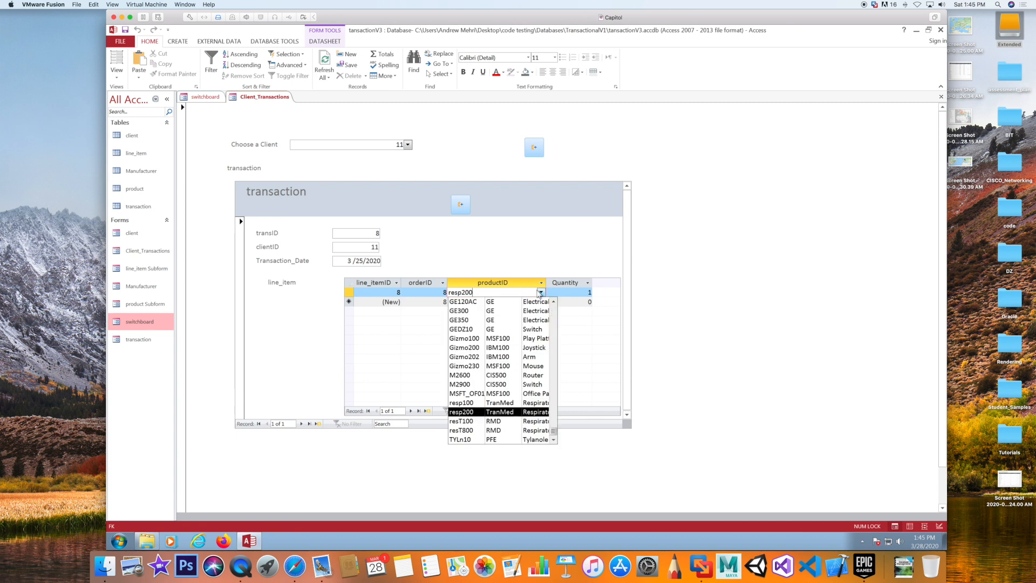
pyautogui.click(540, 292)
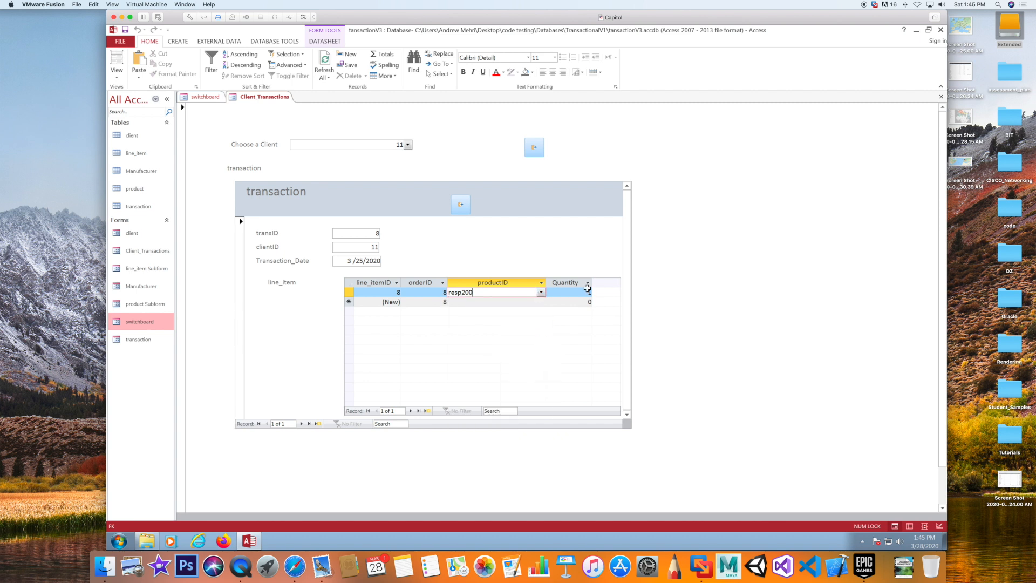
pyautogui.click(534, 147)
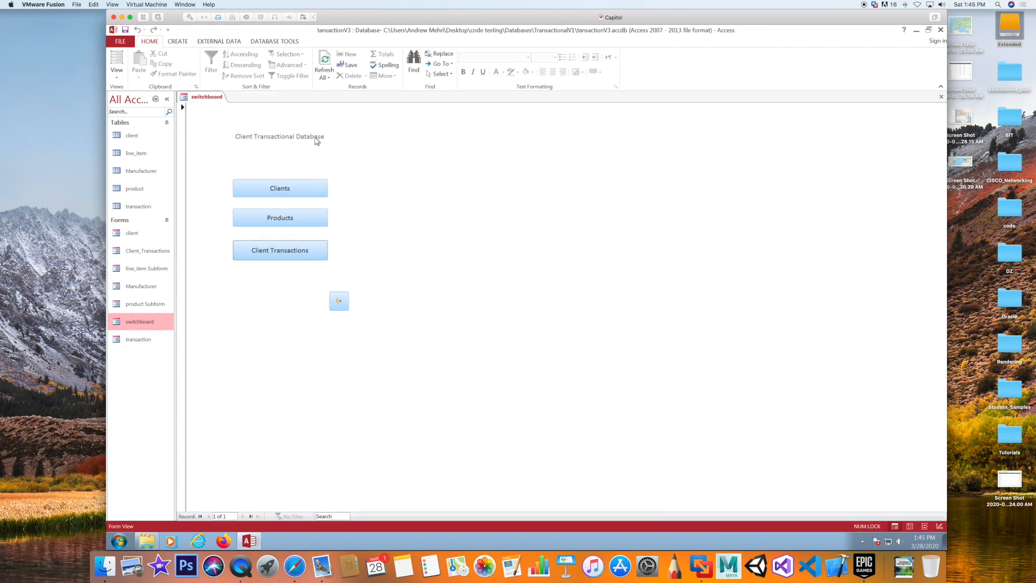
# Reopen the switchboard, open the client form via Clients, and switch it to Design View
pyautogui.click(339, 303)
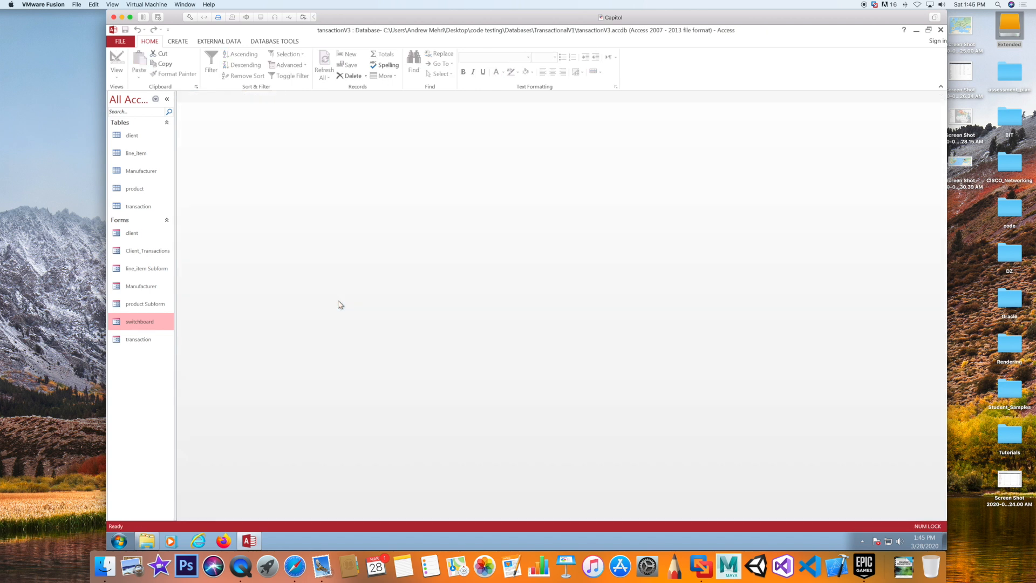
pyautogui.doubleClick(148, 319)
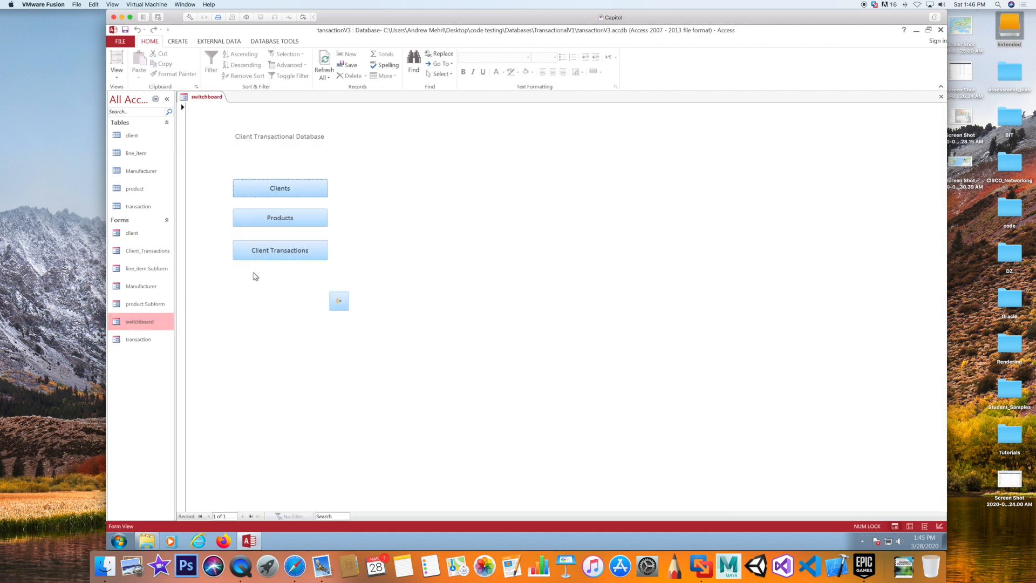
pyautogui.click(296, 188)
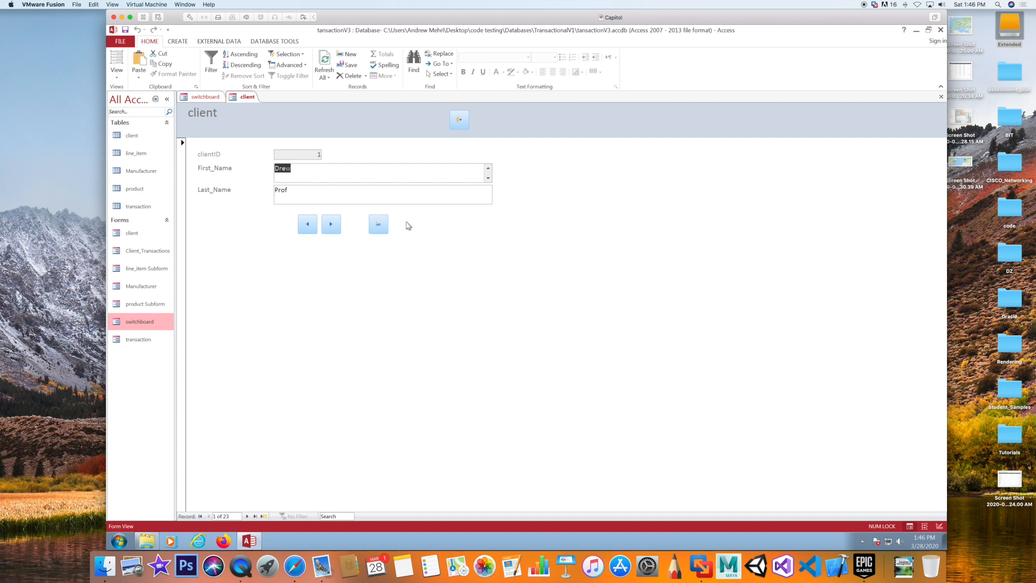
pyautogui.rightClick(429, 249)
pyautogui.click(456, 276)
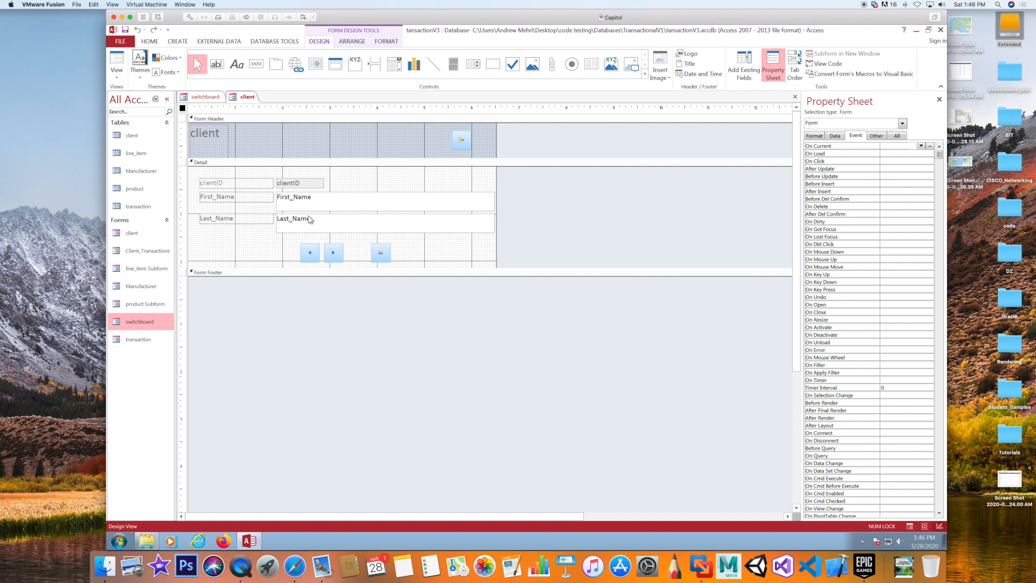
# Add a Go To First Record button to the client form's Detail section
pyautogui.click(252, 66)
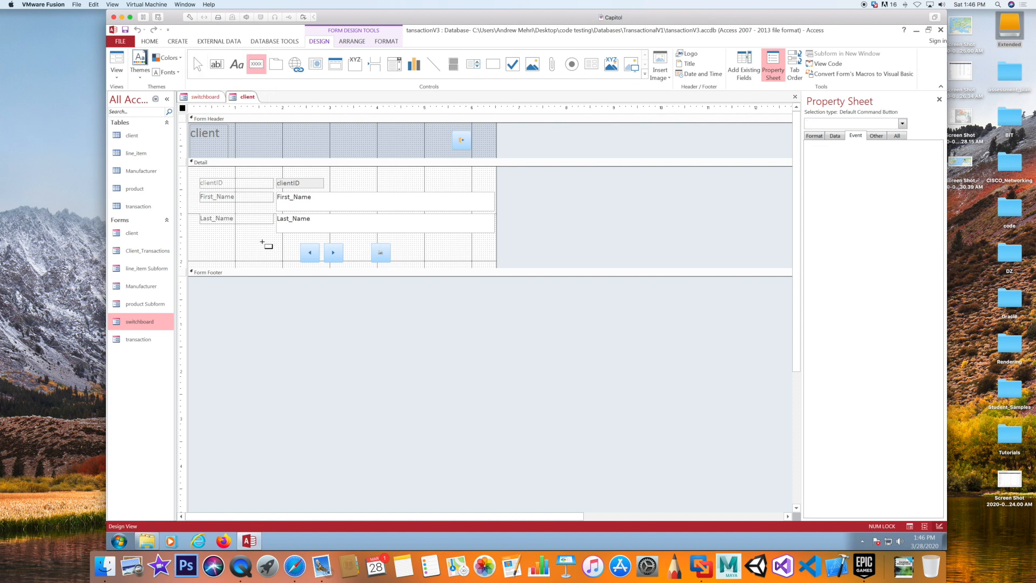
pyautogui.click(274, 244)
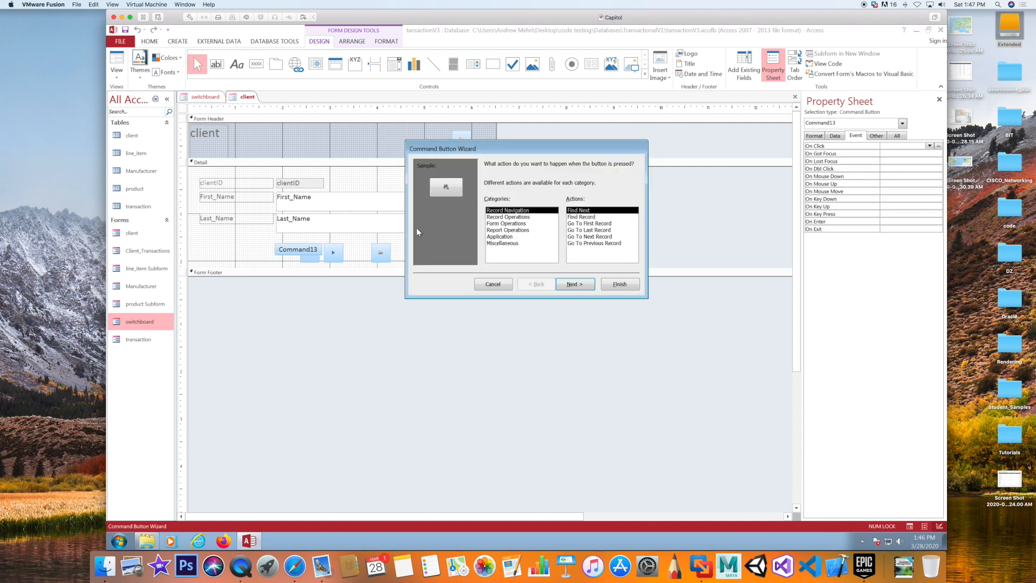
pyautogui.click(496, 217)
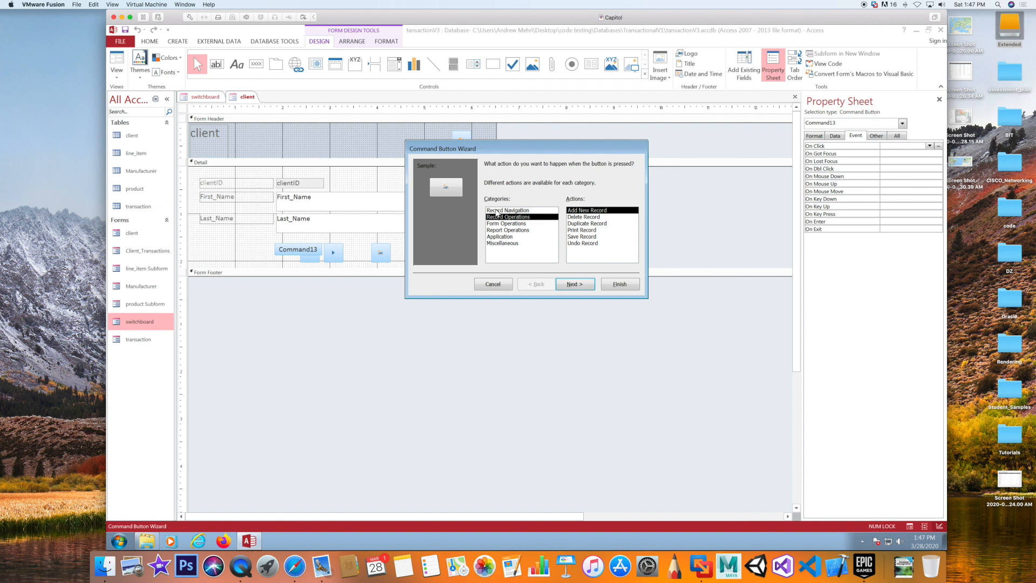
pyautogui.click(497, 211)
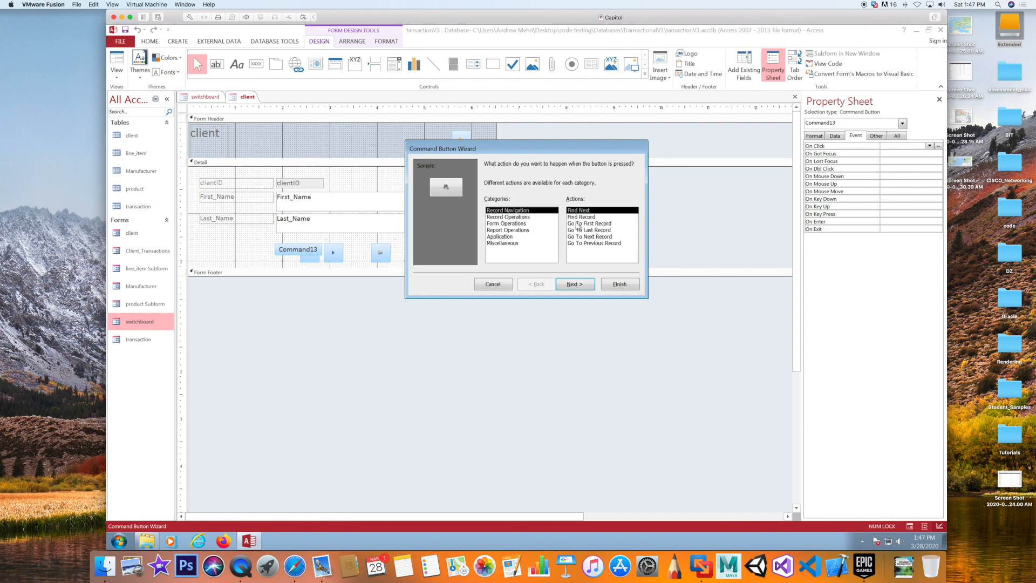
pyautogui.click(577, 224)
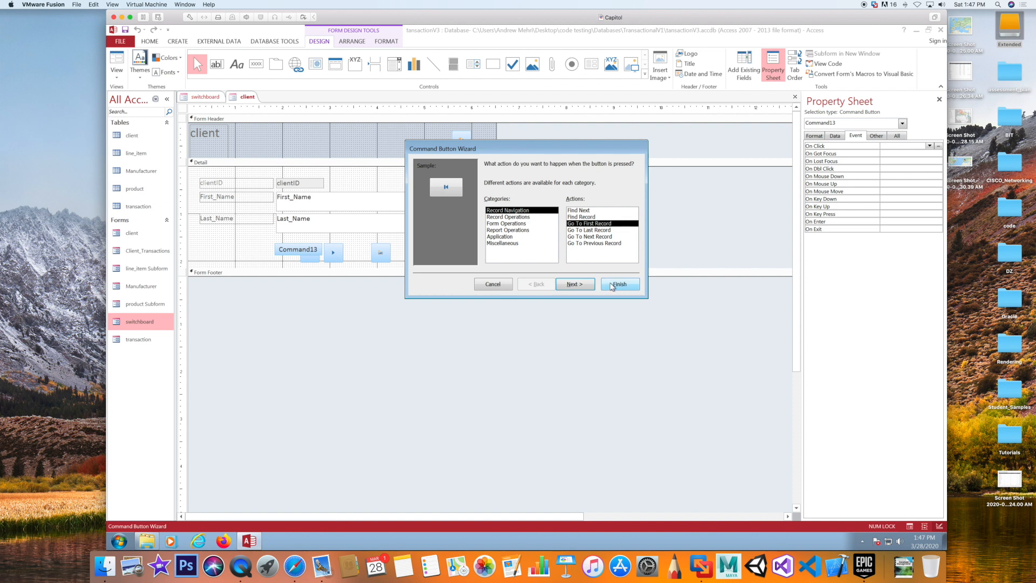
pyautogui.click(613, 286)
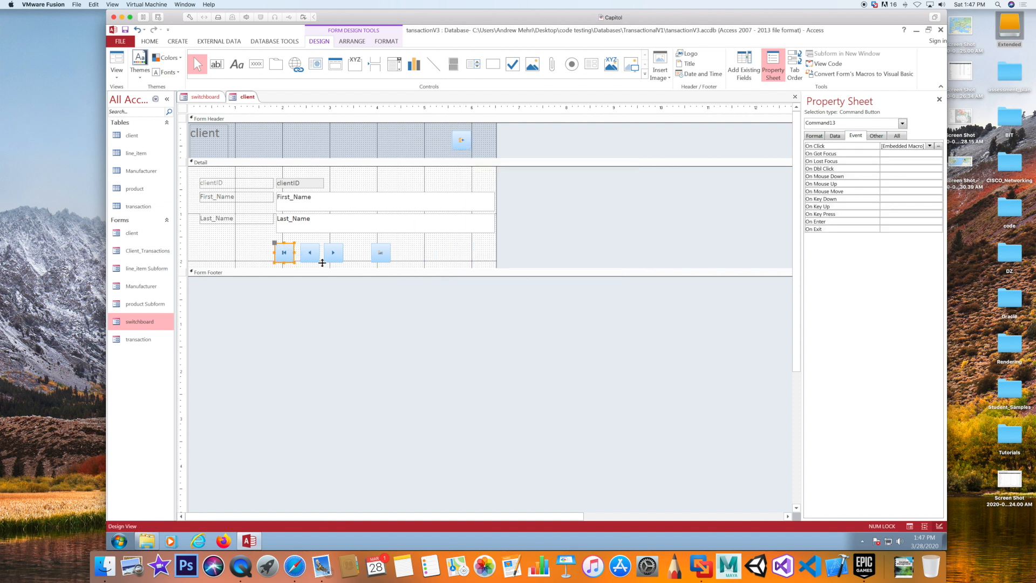
pyautogui.click(233, 251)
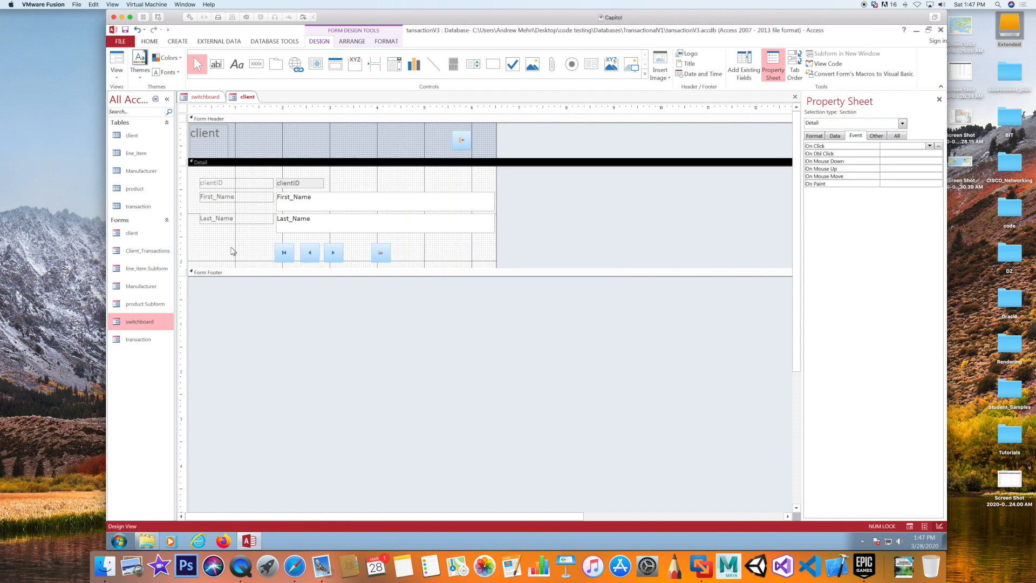
pyautogui.click(285, 251)
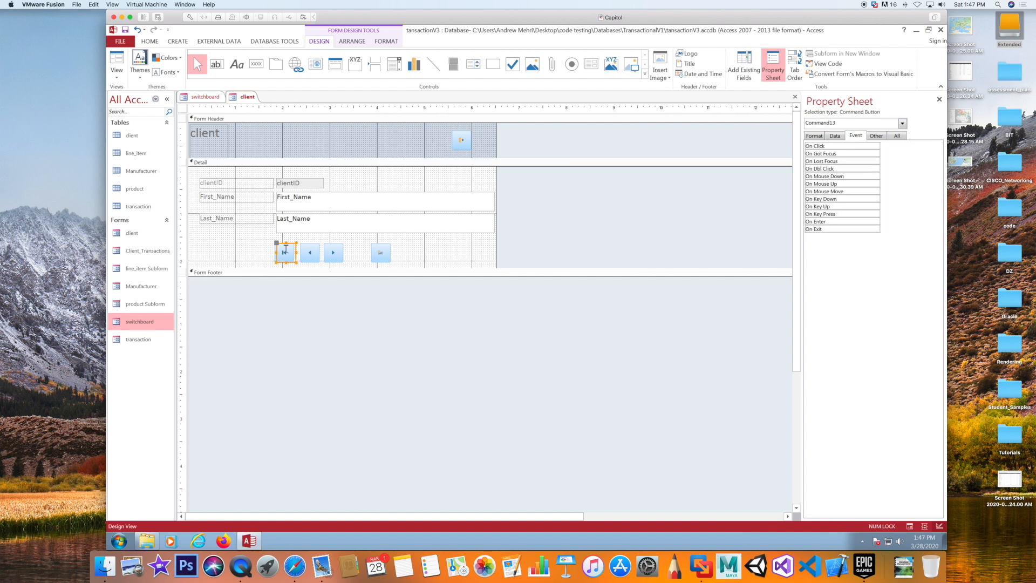
pyautogui.click(234, 248)
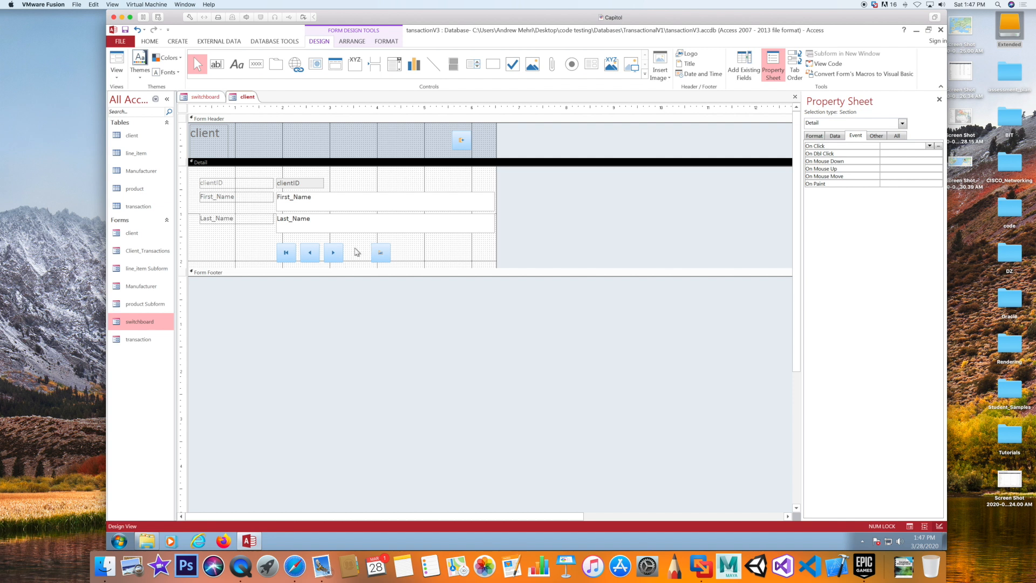
# Add a Go To Last Record button right of Next and align it with the others
pyautogui.click(256, 63)
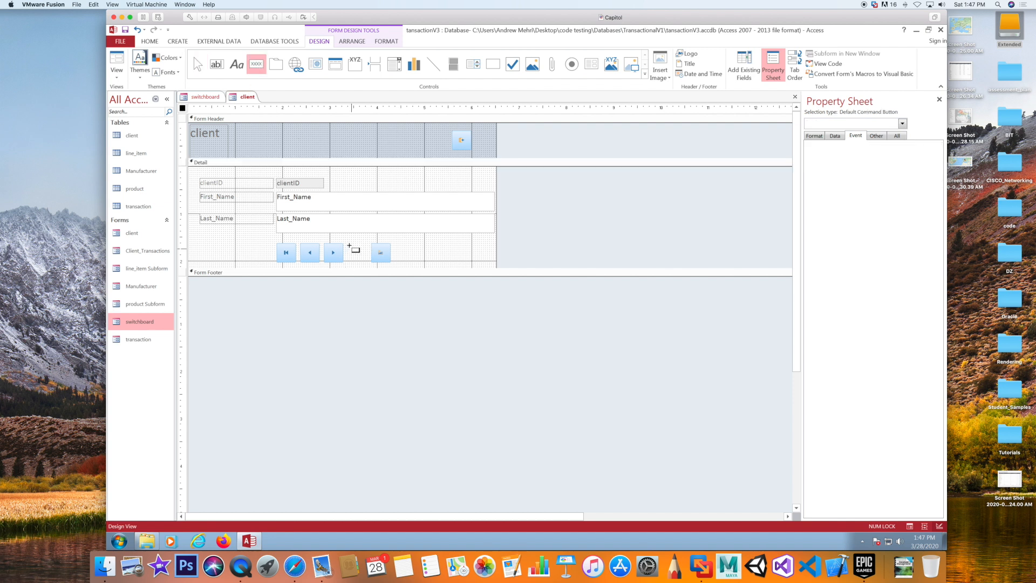
pyautogui.click(349, 246)
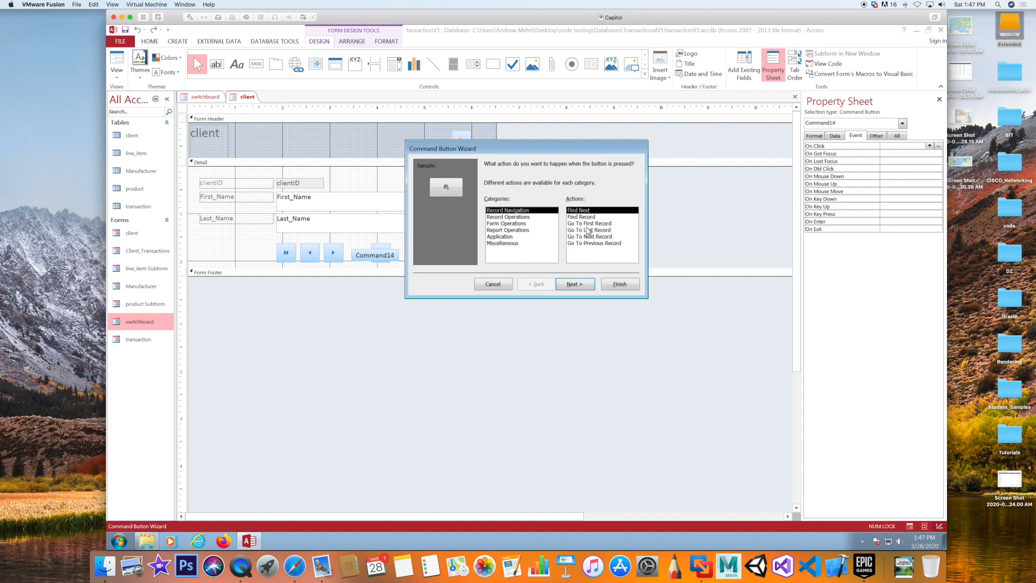
pyautogui.click(589, 230)
pyautogui.click(619, 285)
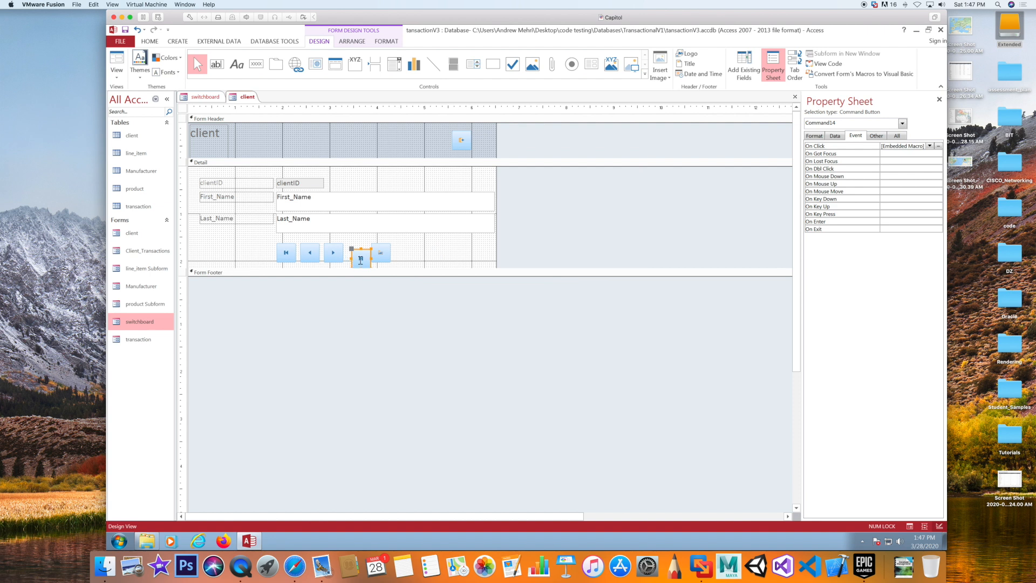
pyautogui.click(407, 252)
pyautogui.click(360, 259)
pyautogui.moveTo(352, 249); pyautogui.dragTo(353, 240)
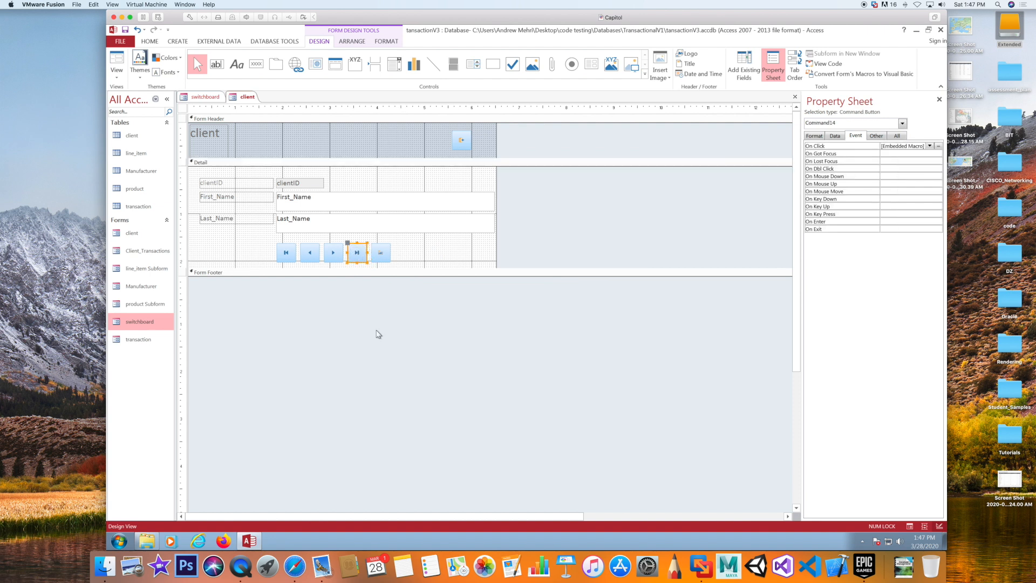
# Save the client form and test the Last, First and Next buttons in Form View
pyautogui.click(125, 31)
pyautogui.click(109, 65)
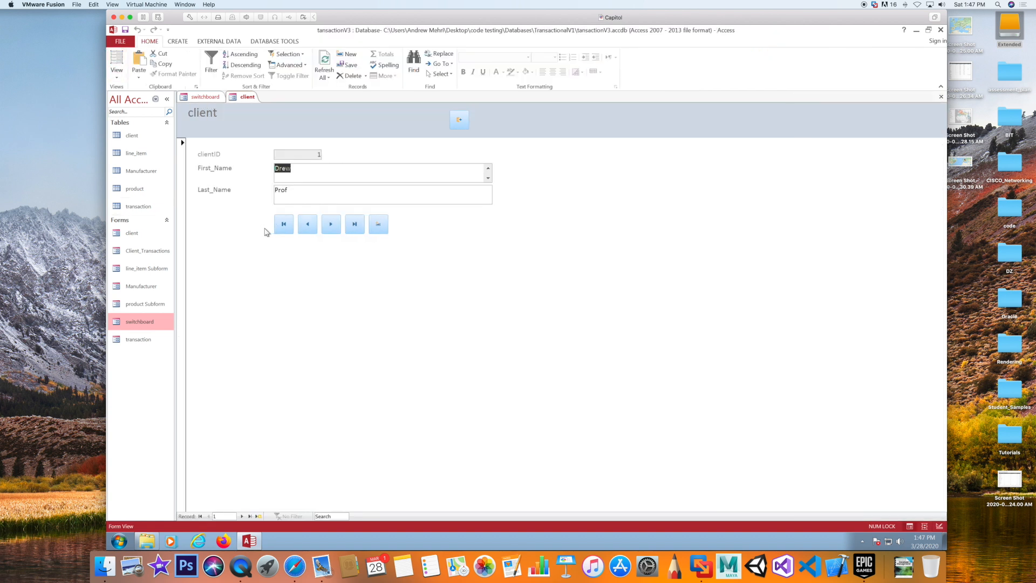
pyautogui.click(354, 225)
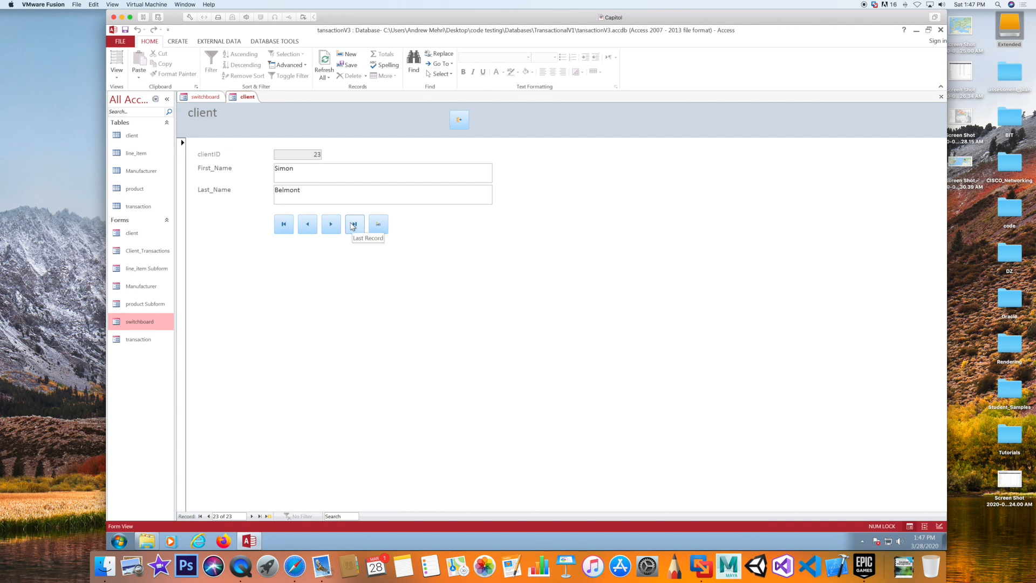
pyautogui.click(284, 225)
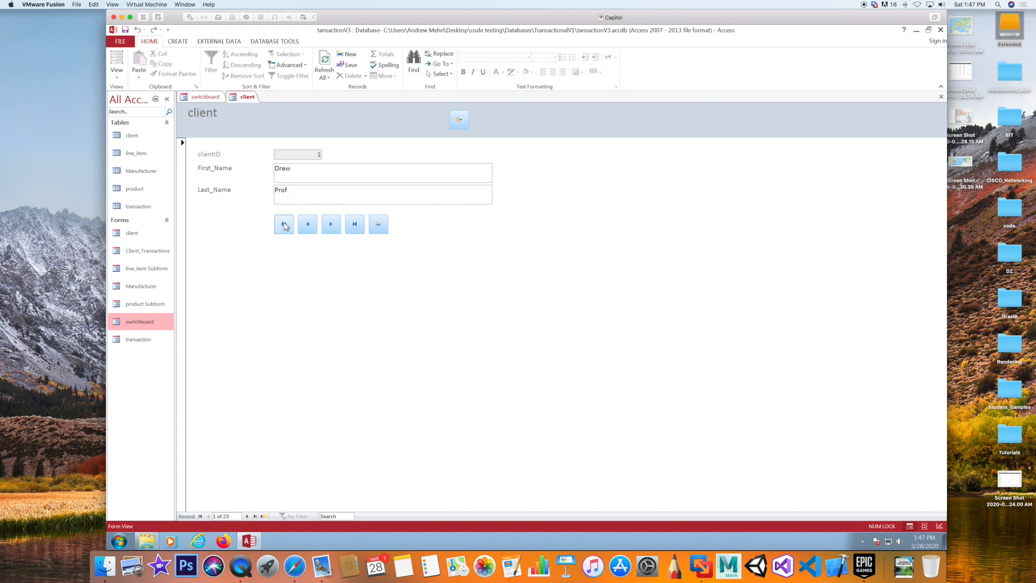
pyautogui.click(330, 225)
pyautogui.click(331, 225)
pyautogui.click(331, 225)
pyautogui.click(330, 225)
# Test Previous back past record 1, dismiss the error, and reopen the form via Clients
pyautogui.click(308, 224)
pyautogui.click(308, 225)
pyautogui.click(308, 225)
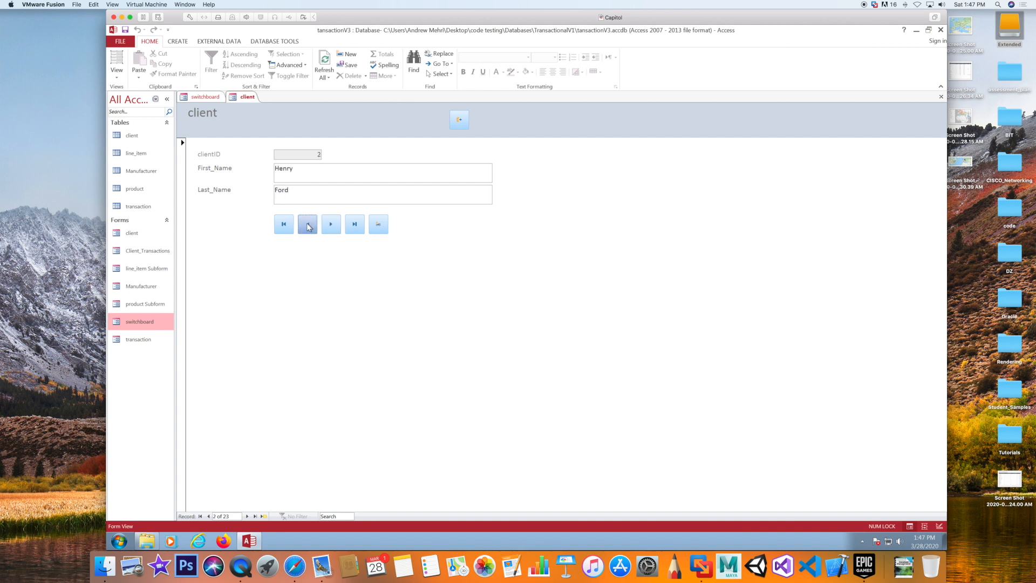
pyautogui.click(307, 224)
pyautogui.click(307, 224)
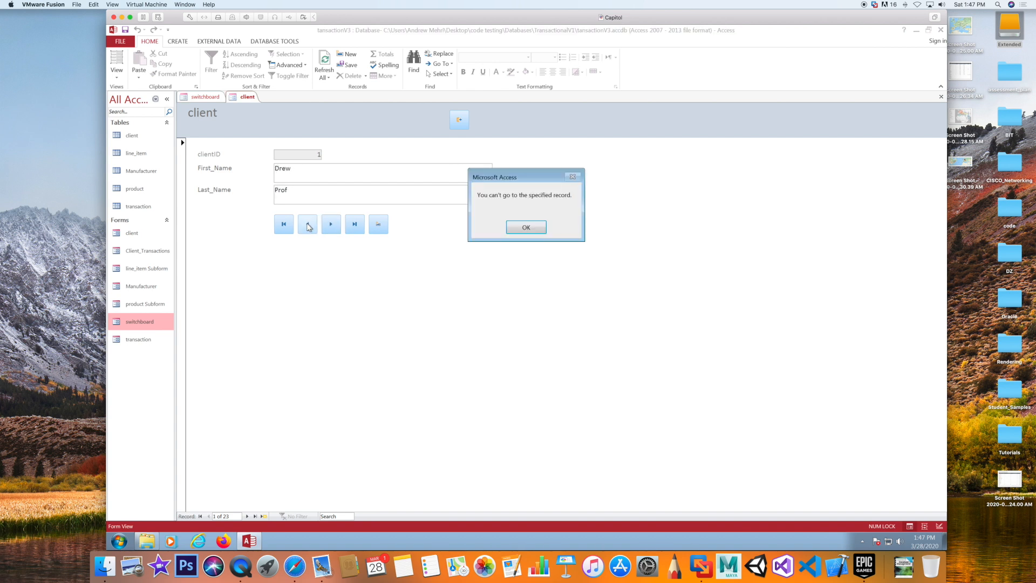
pyautogui.click(526, 227)
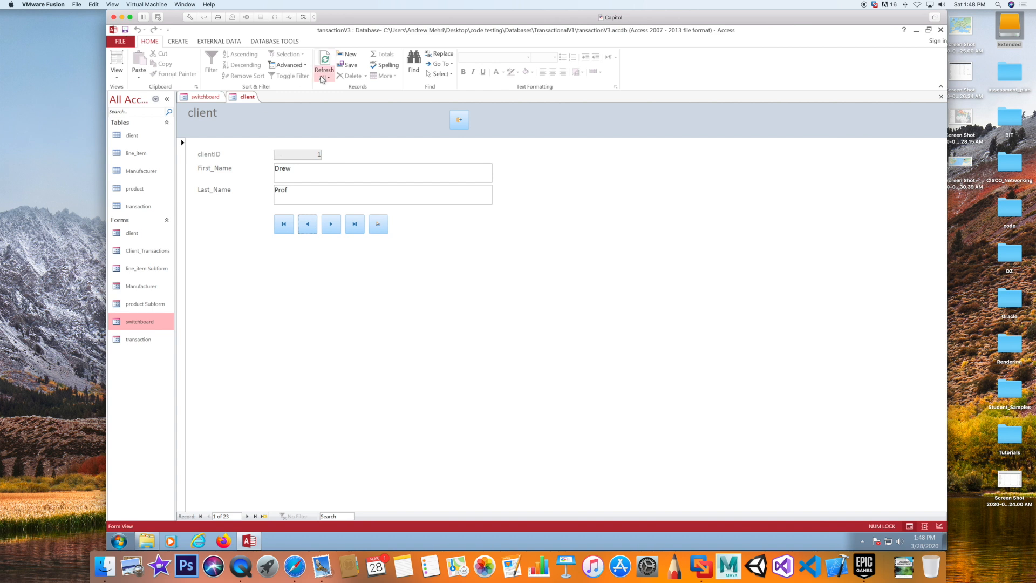
pyautogui.click(464, 120)
pyautogui.click(273, 186)
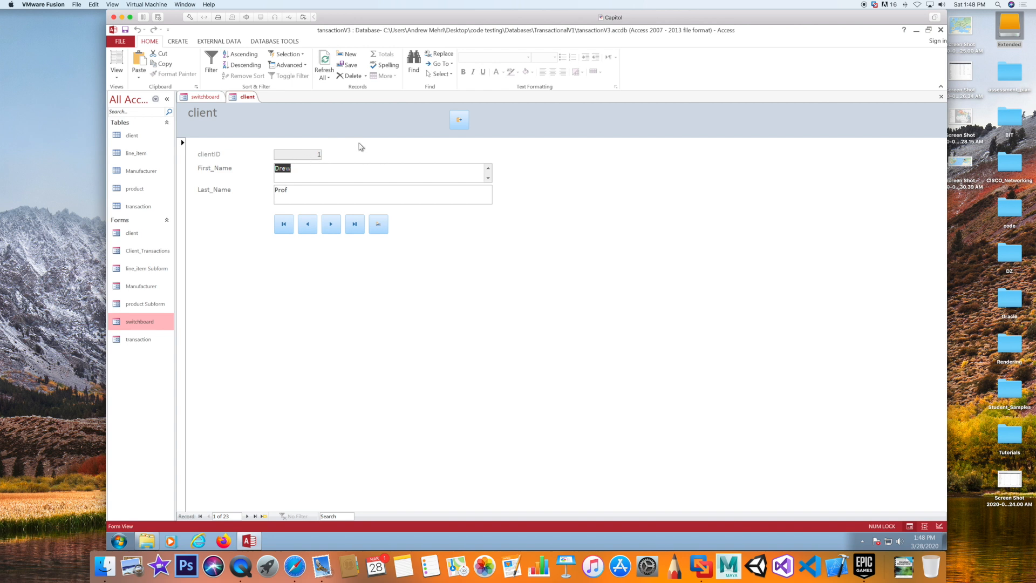
# Switch the client form to Design View, select the form, and launch its On Load builder
pyautogui.rightClick(465, 258)
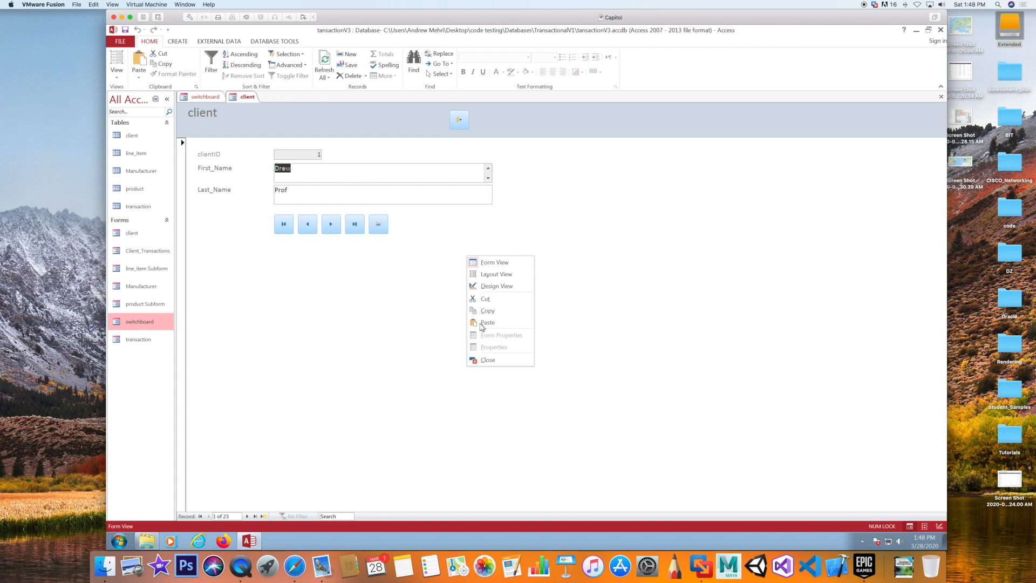
pyautogui.click(494, 288)
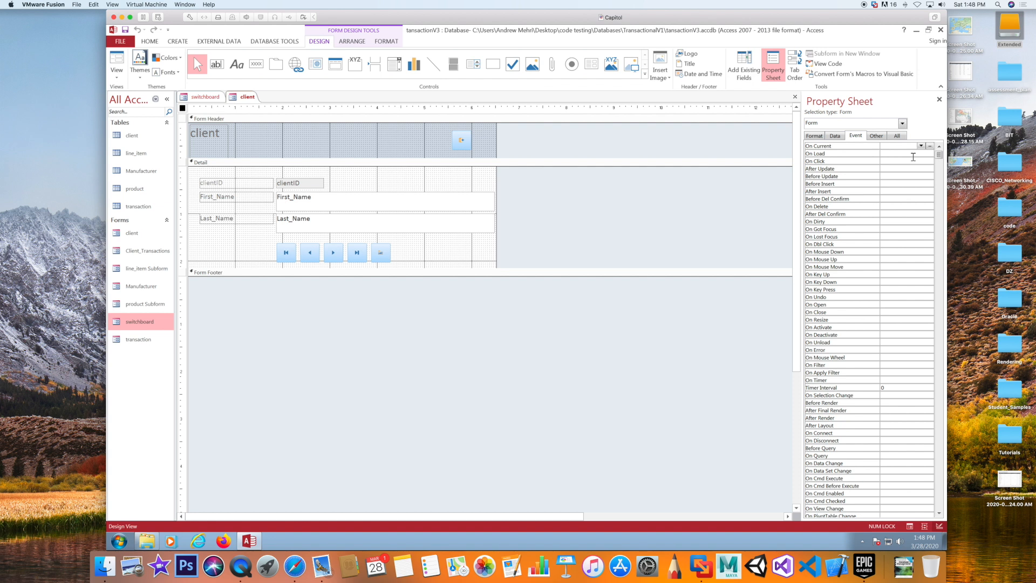
pyautogui.click(913, 154)
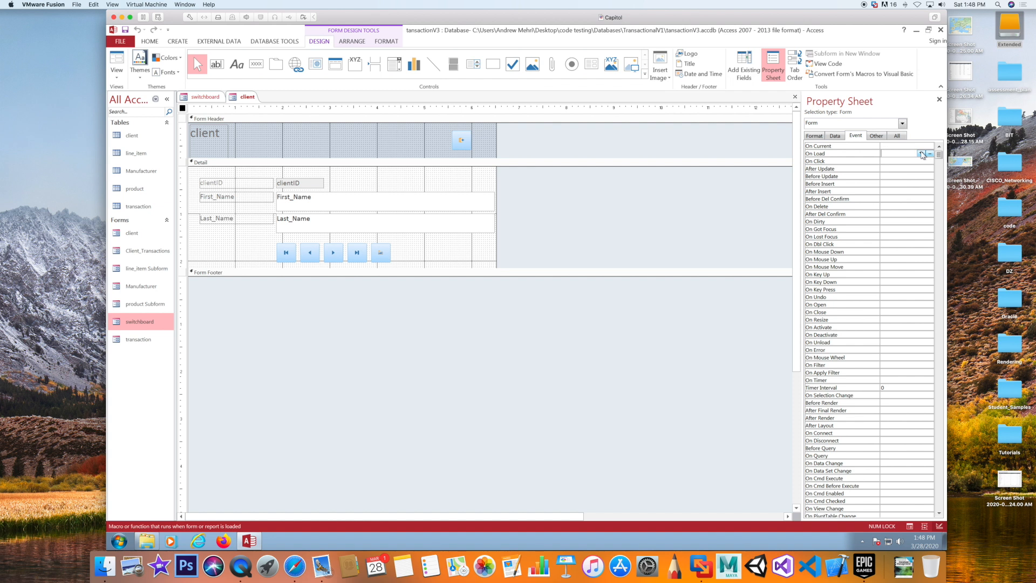
pyautogui.click(753, 298)
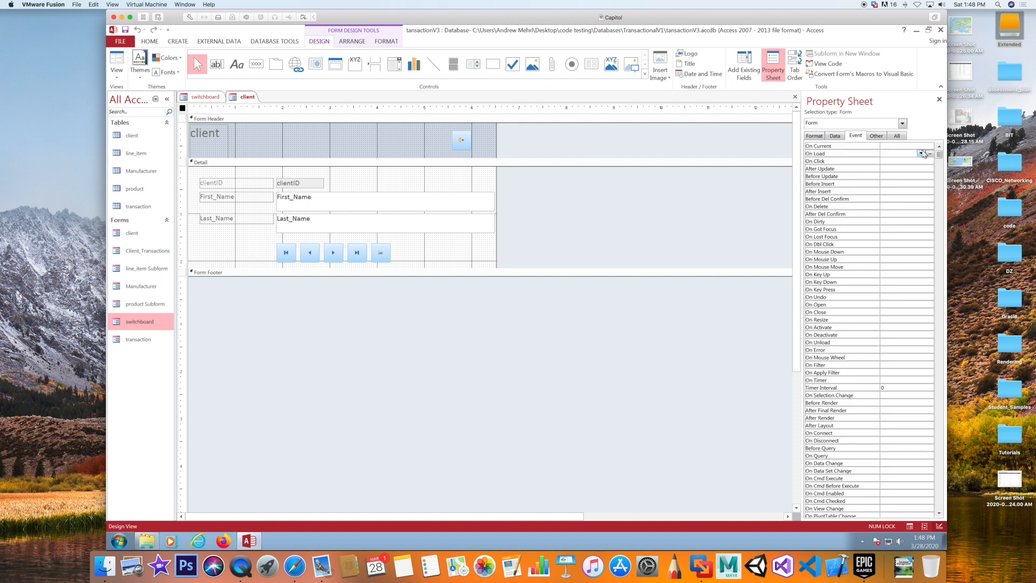
pyautogui.click(928, 154)
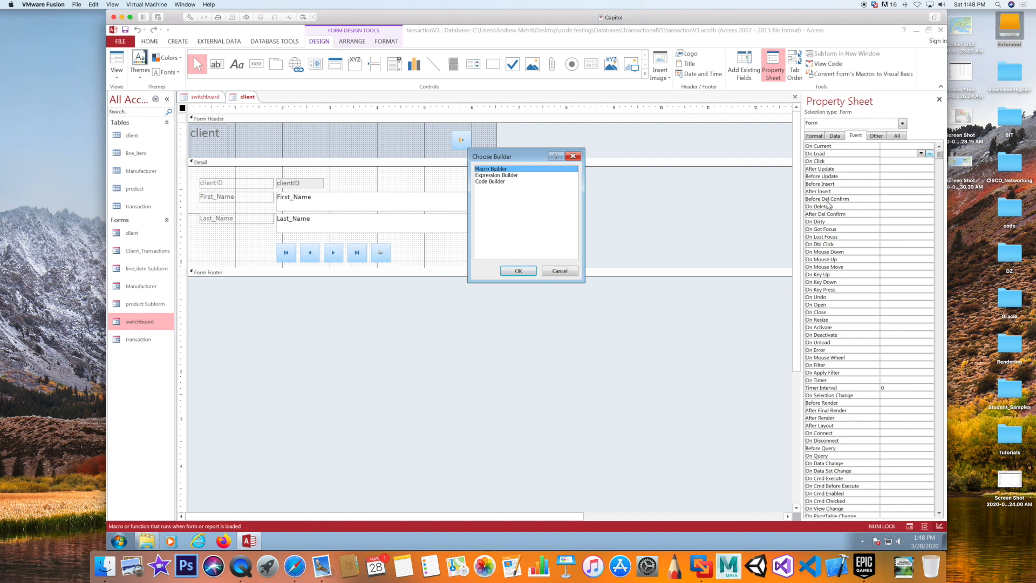
# Build an On Load macro with a GoToRecord action, Record set to New, and close it
pyautogui.click(519, 272)
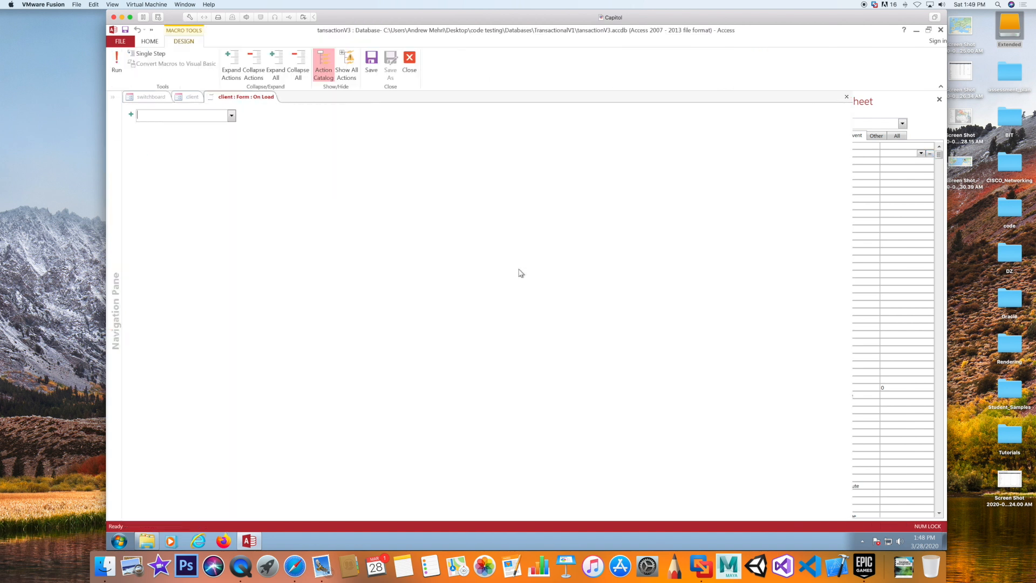
pyautogui.click(231, 116)
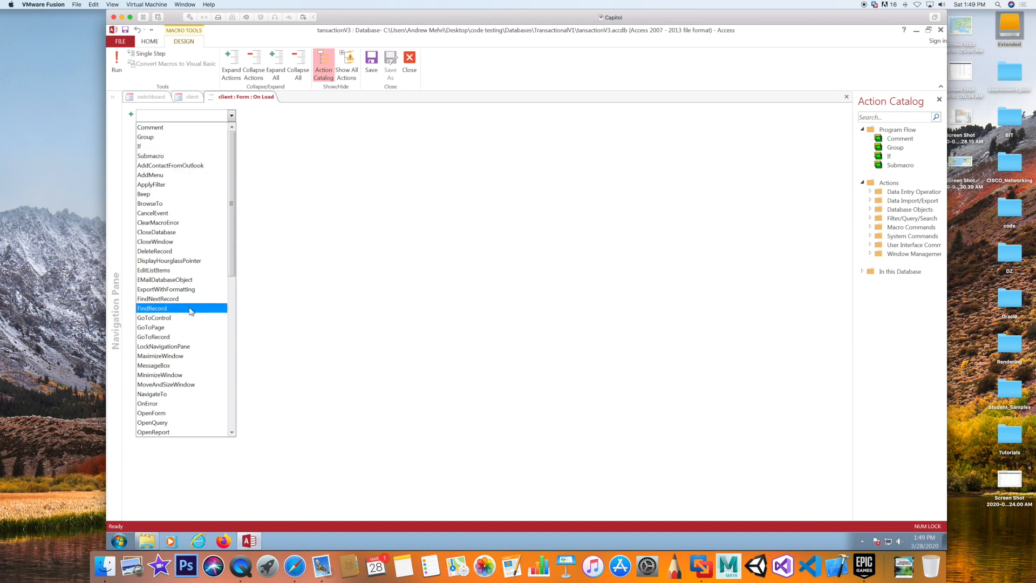
pyautogui.click(190, 336)
pyautogui.click(224, 128)
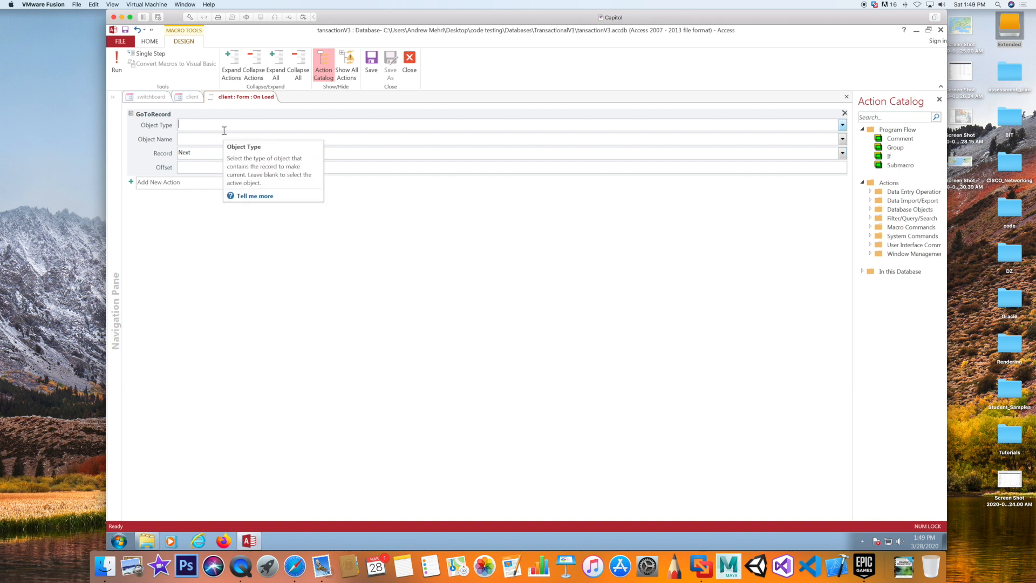
pyautogui.doubleClick(190, 153)
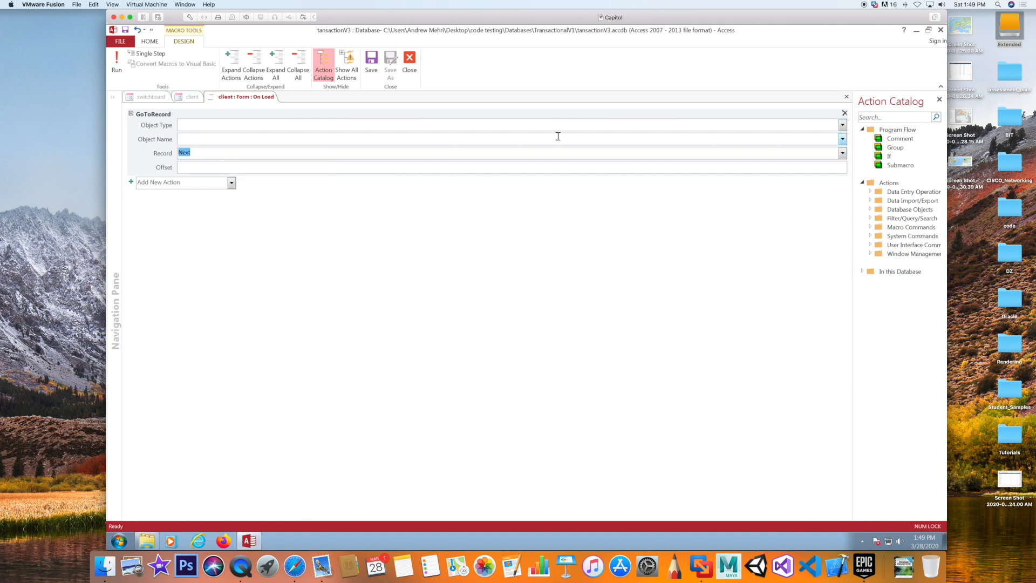
pyautogui.click(842, 154)
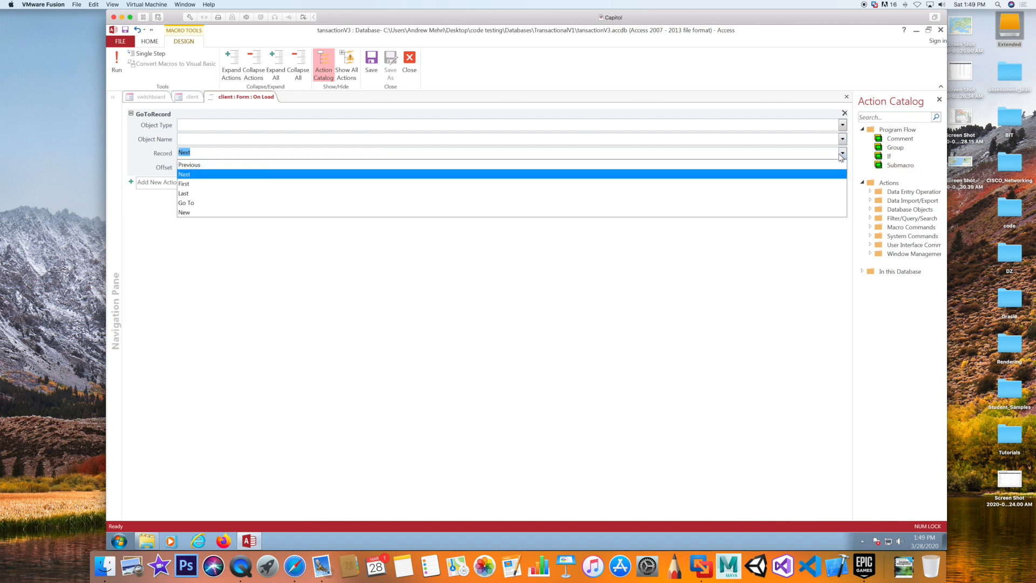
pyautogui.click(184, 213)
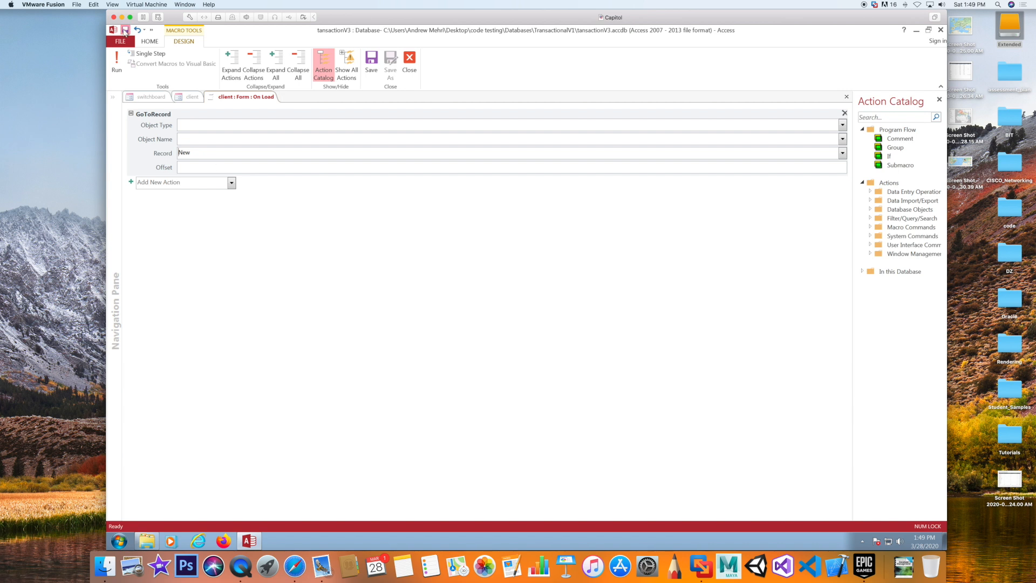
pyautogui.rightClick(245, 97)
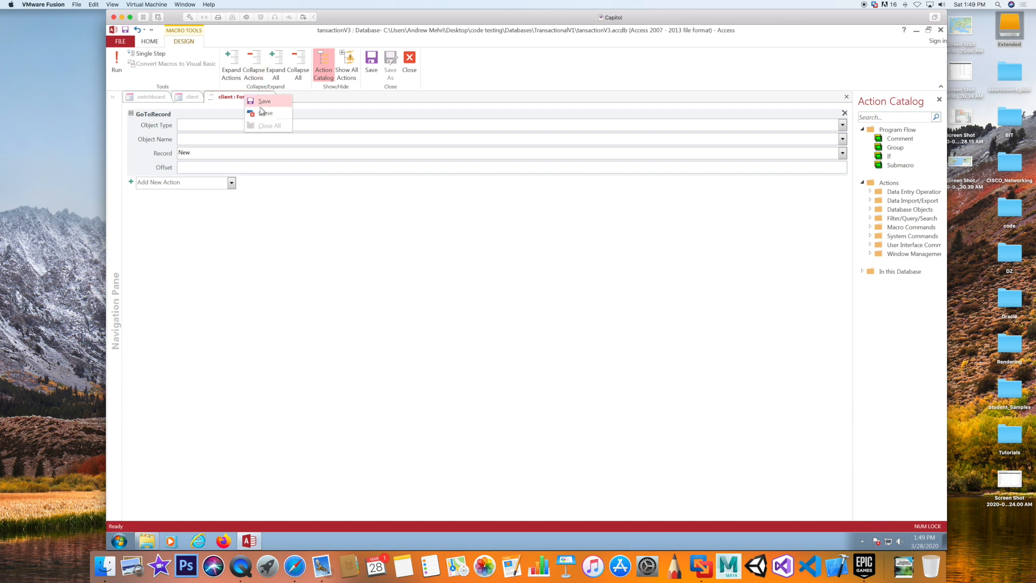
pyautogui.click(260, 112)
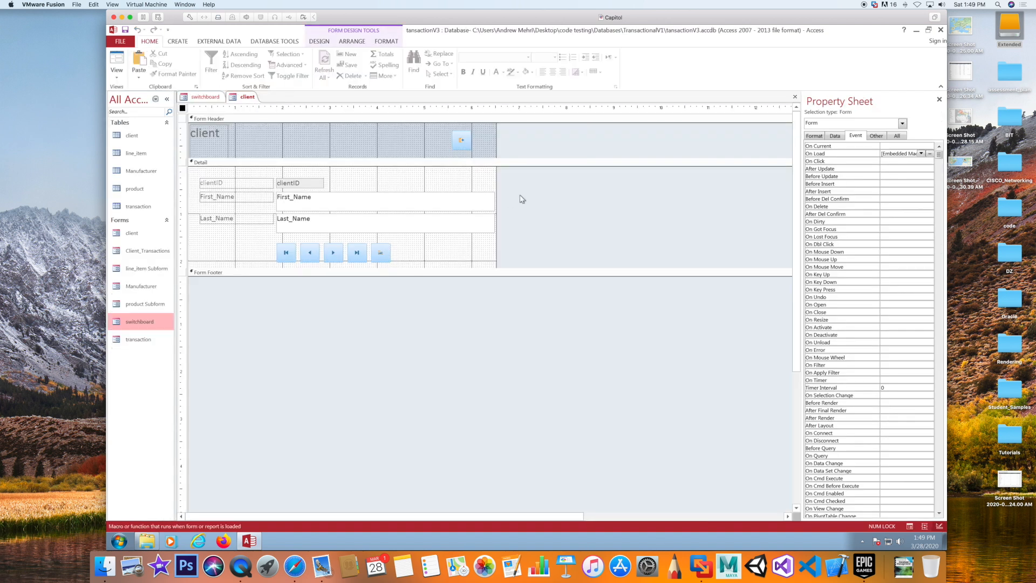
# Switch the client form to Form View, then close it and save its design changes
pyautogui.click(117, 59)
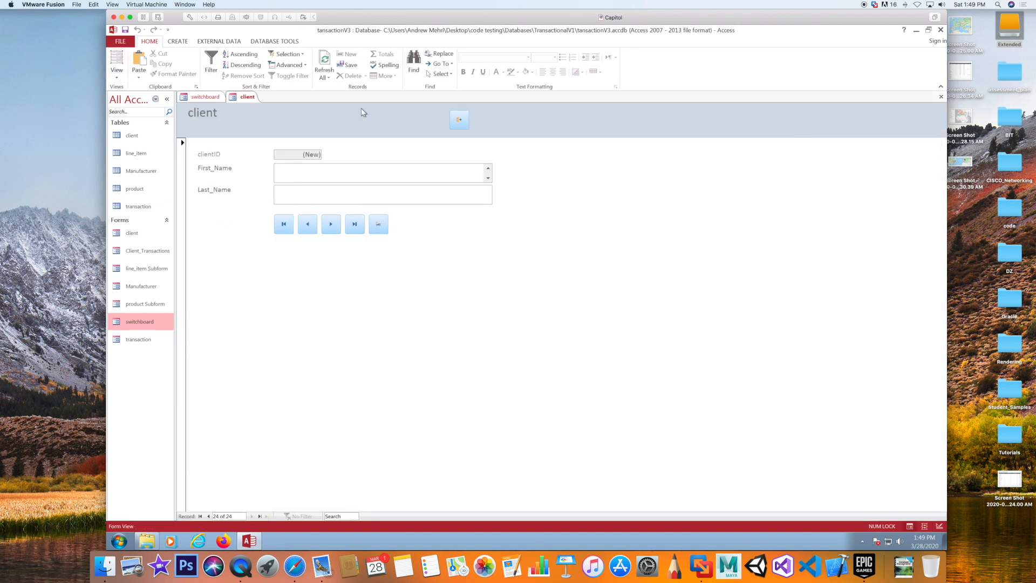
pyautogui.click(459, 119)
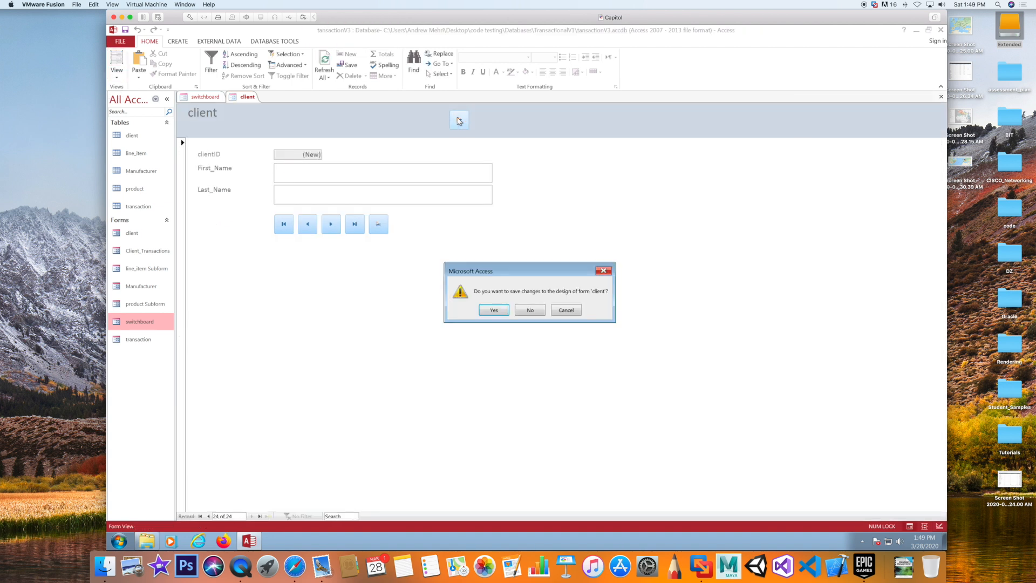
pyautogui.click(493, 310)
# Reopen the client form from the switchboard and enter a new client's first and last name
pyautogui.click(292, 186)
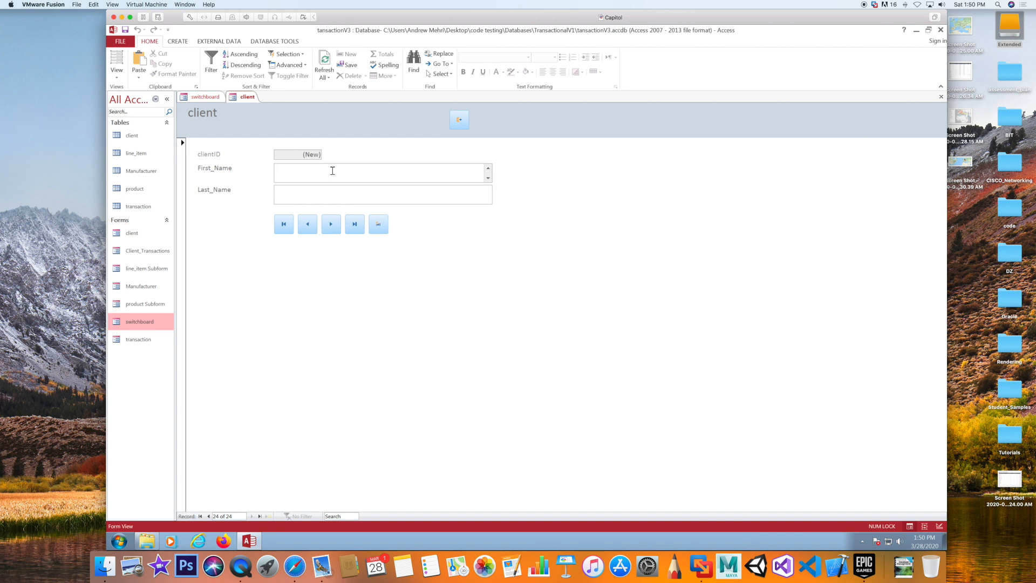
pyautogui.write('Jimmy')
pyautogui.click(319, 194)
pyautogui.write('Granger')
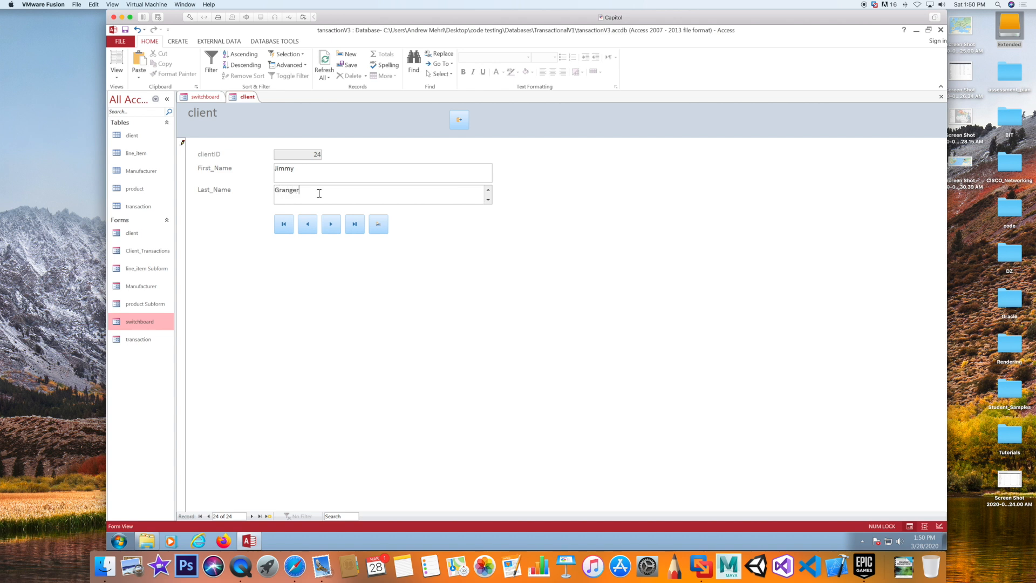
# Test the client form's Add, First and Last record buttons
pyautogui.click(378, 223)
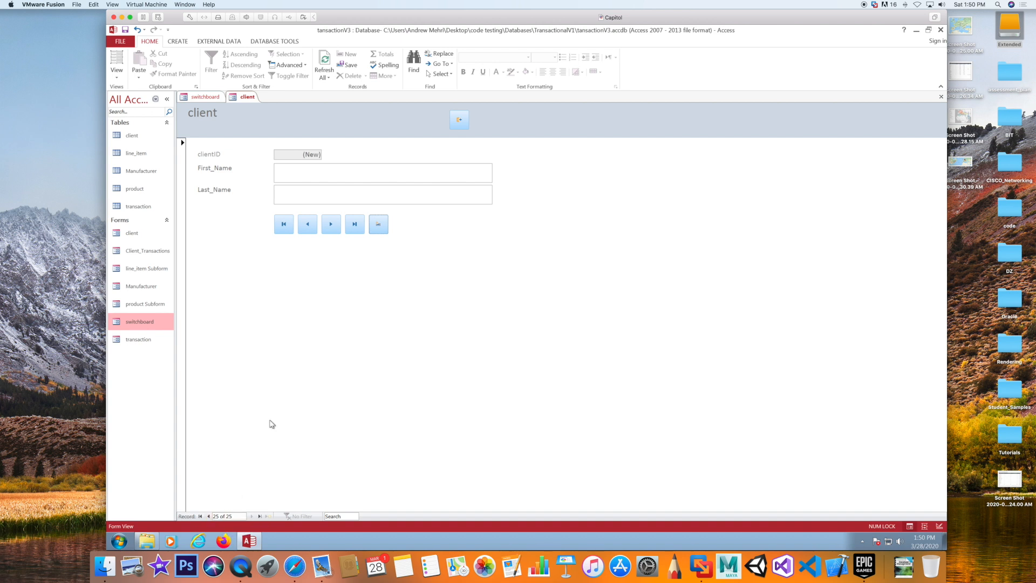
pyautogui.click(283, 229)
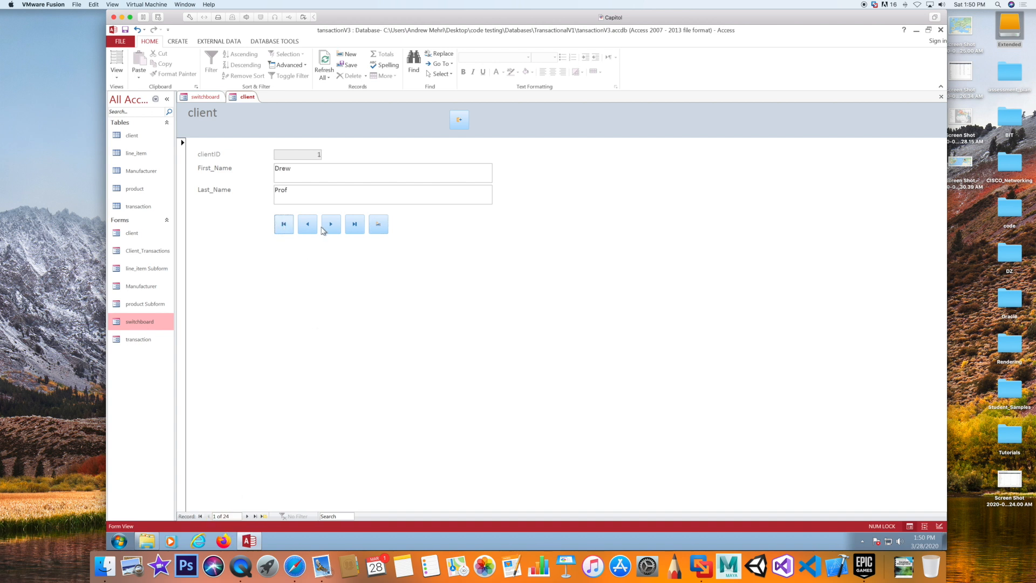
pyautogui.click(352, 229)
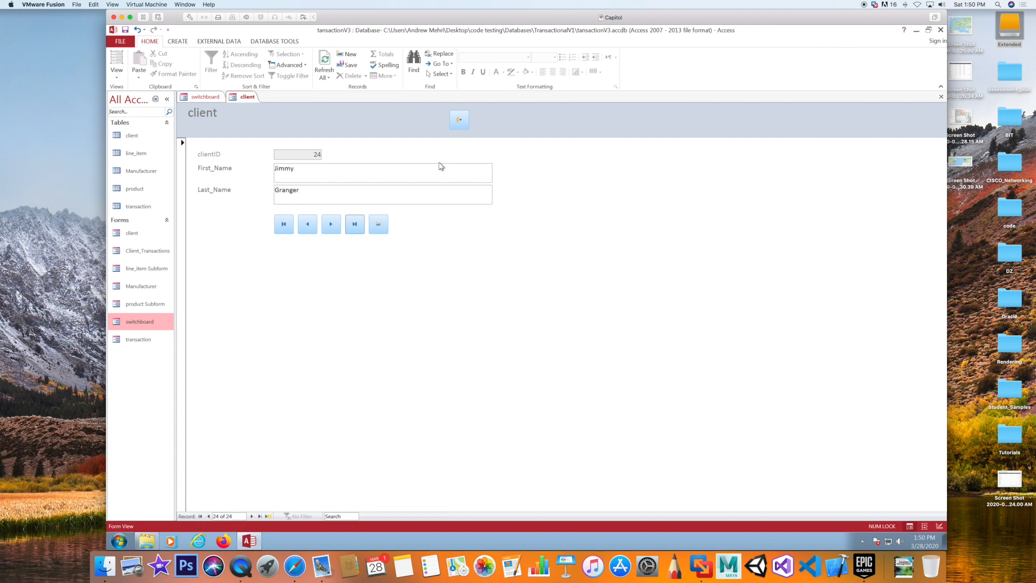
pyautogui.rightClick(463, 252)
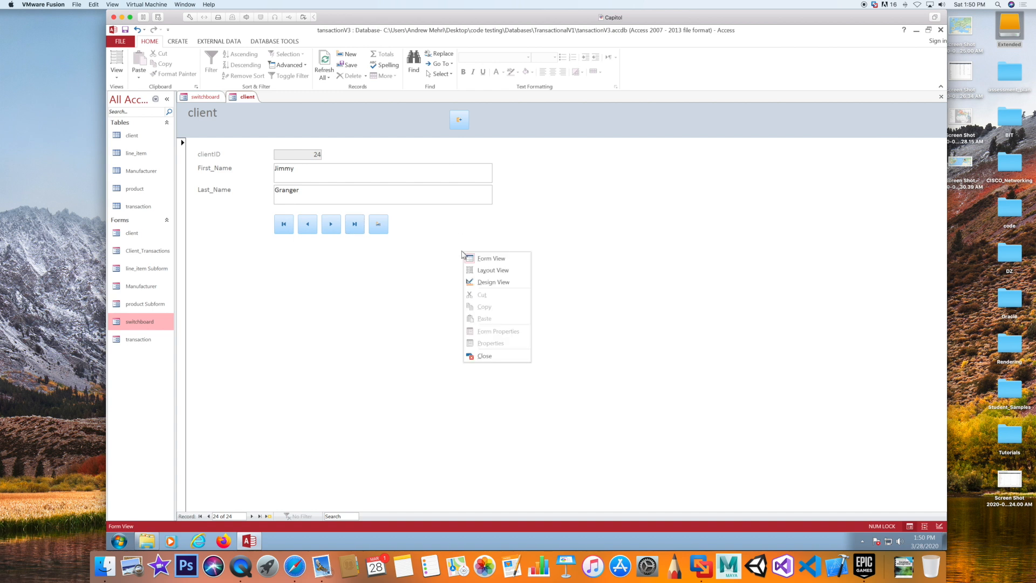
# In Design View, set the client form's Record Selectors and Navigation Buttons to No, then return to Form View
pyautogui.click(482, 283)
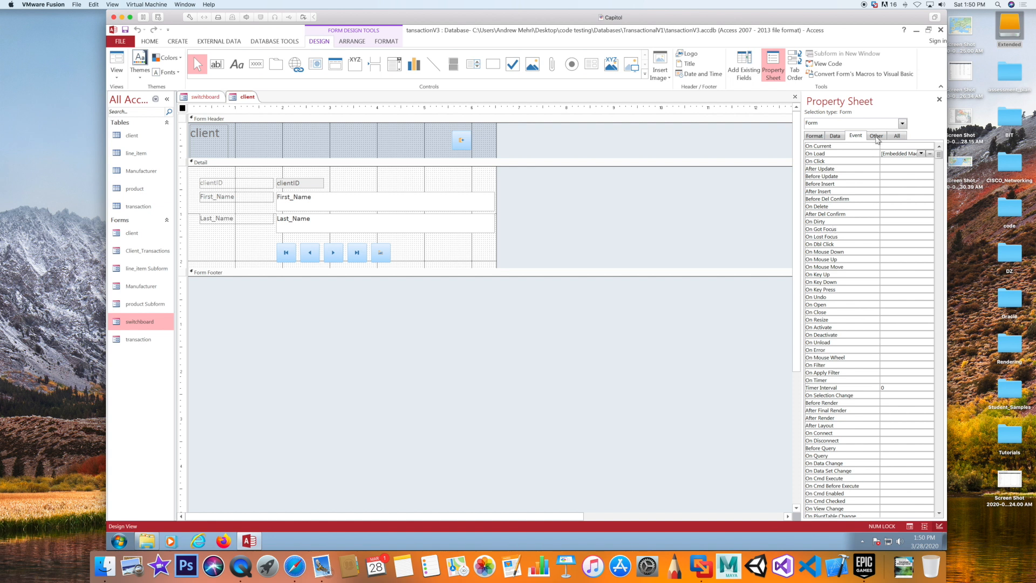
pyautogui.click(876, 136)
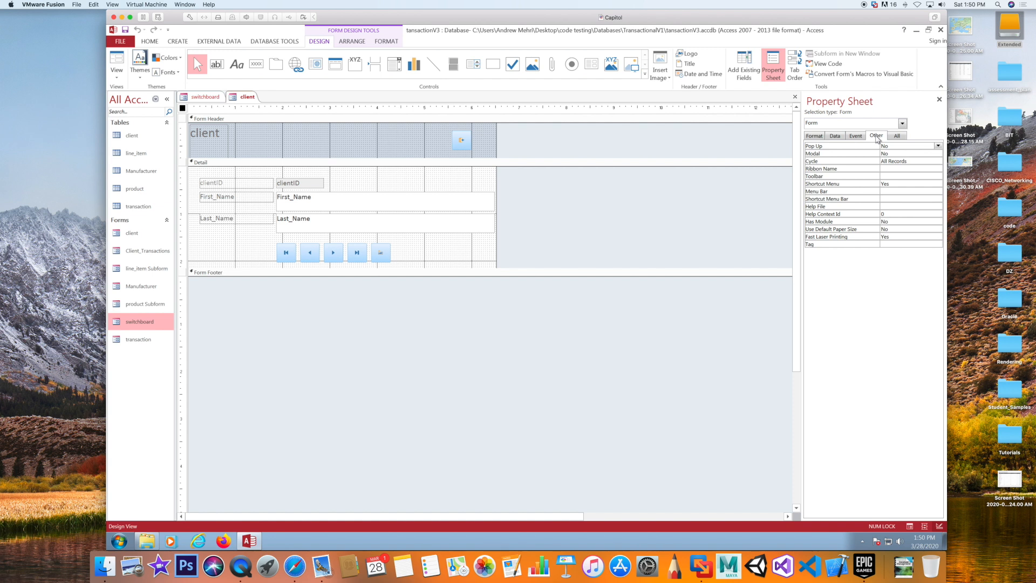
pyautogui.click(897, 135)
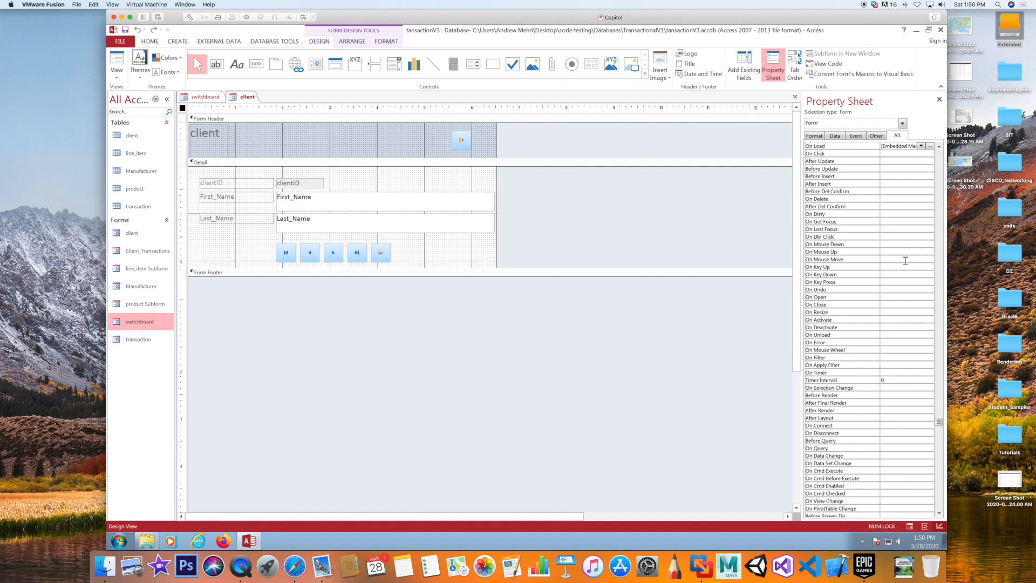
pyautogui.click(818, 135)
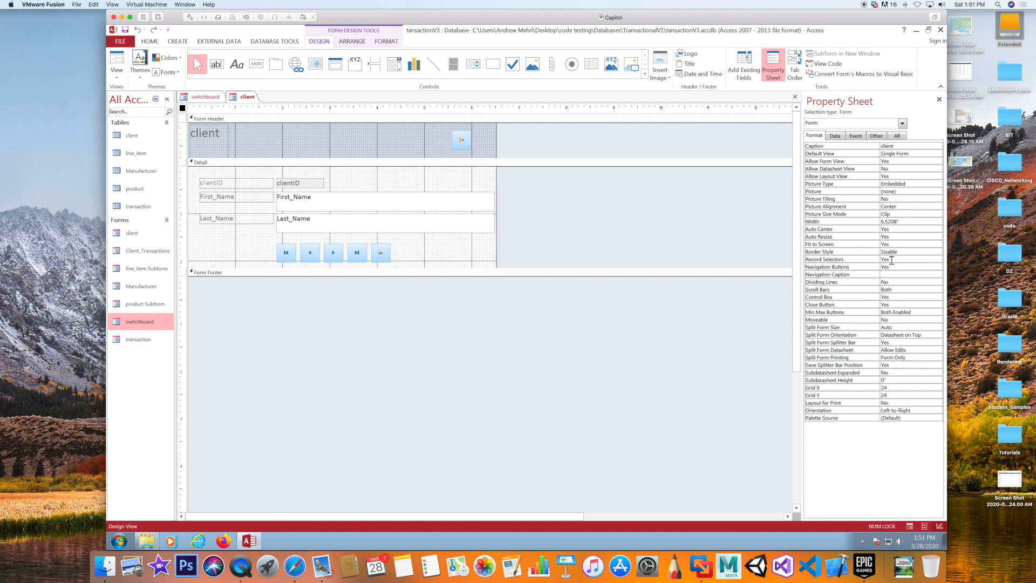
pyautogui.click(892, 260)
pyautogui.click(938, 260)
pyautogui.click(889, 273)
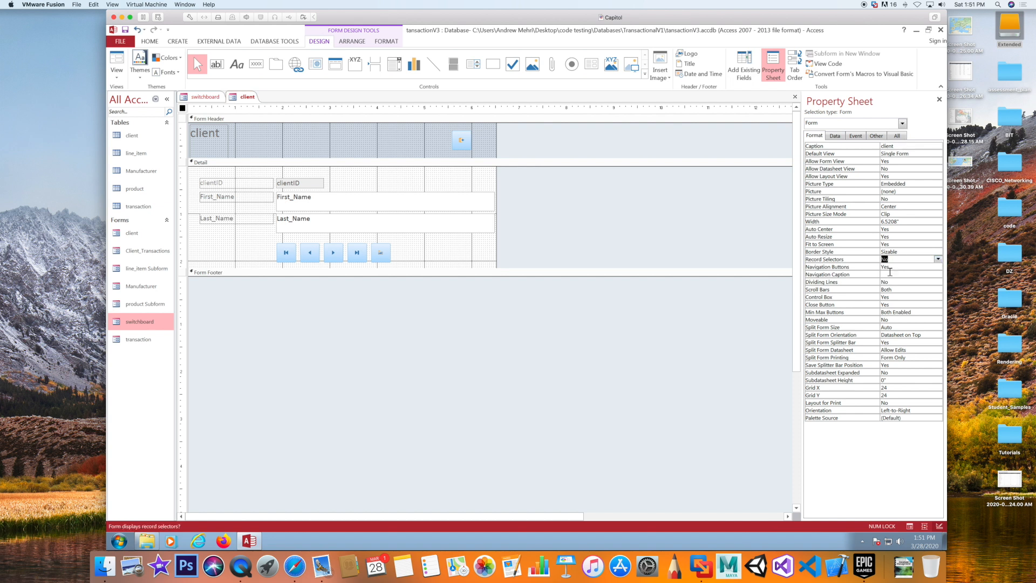
pyautogui.click(894, 265)
pyautogui.click(938, 266)
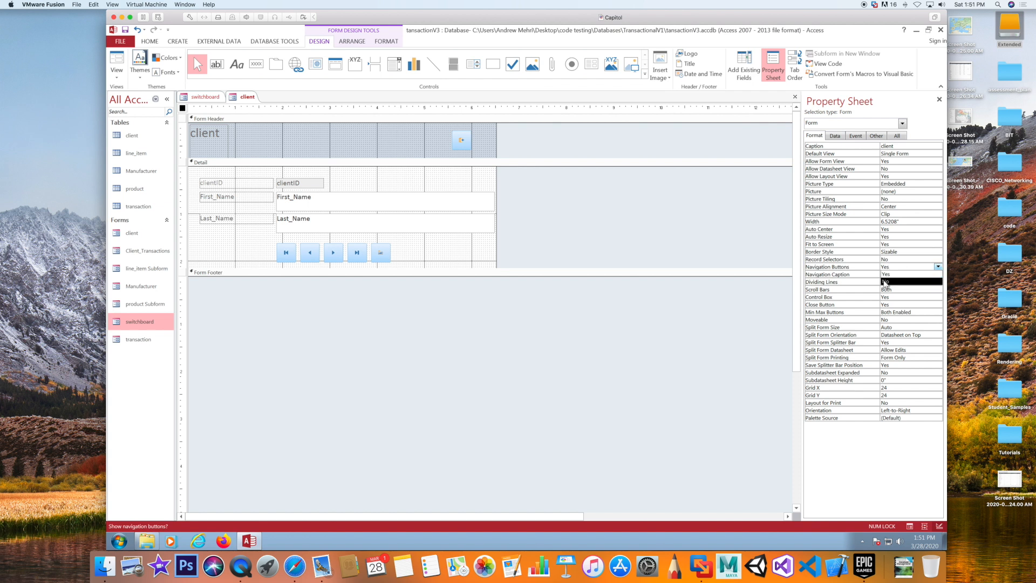
pyautogui.click(886, 281)
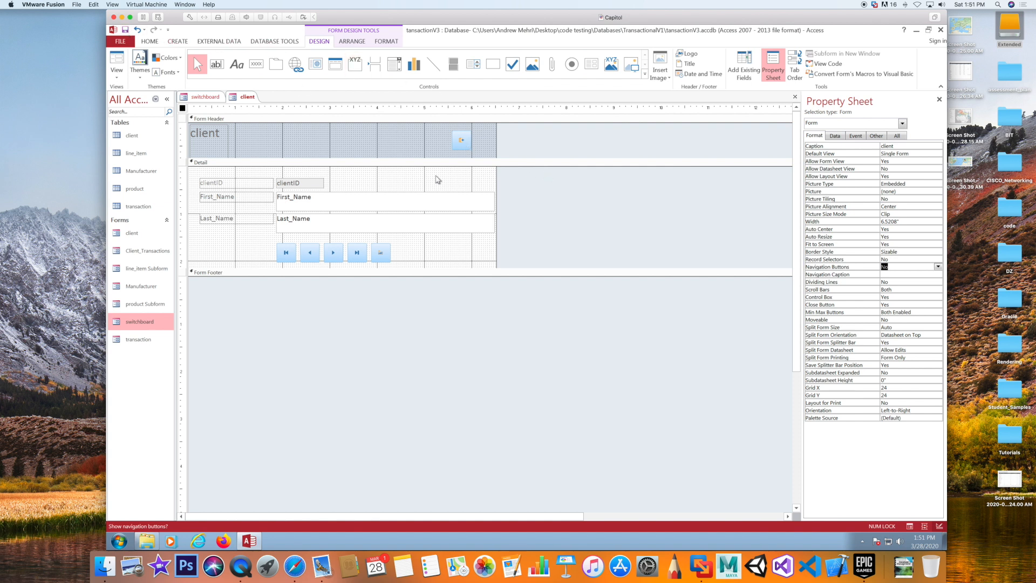
pyautogui.click(111, 52)
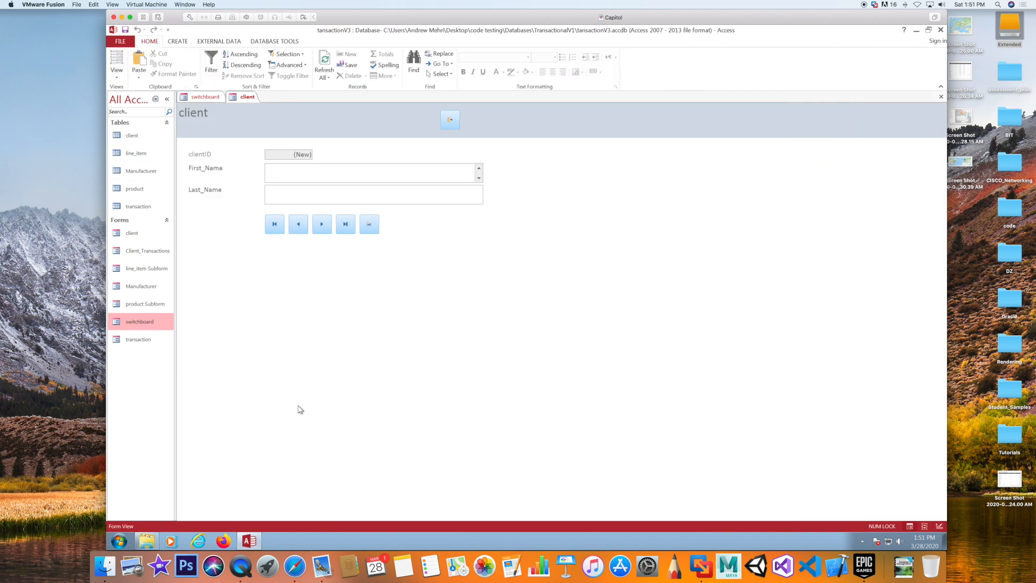
# Go to the first client record, step forward four records with the Next button, then close the form
pyautogui.click(275, 226)
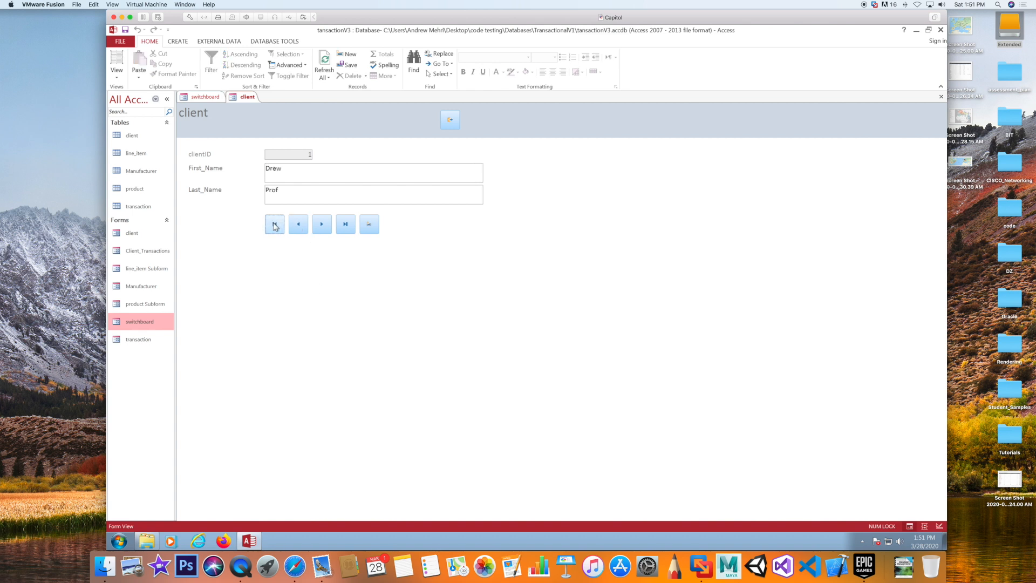
pyautogui.click(322, 225)
pyautogui.click(322, 225)
pyautogui.click(321, 225)
pyautogui.click(322, 224)
pyautogui.click(450, 120)
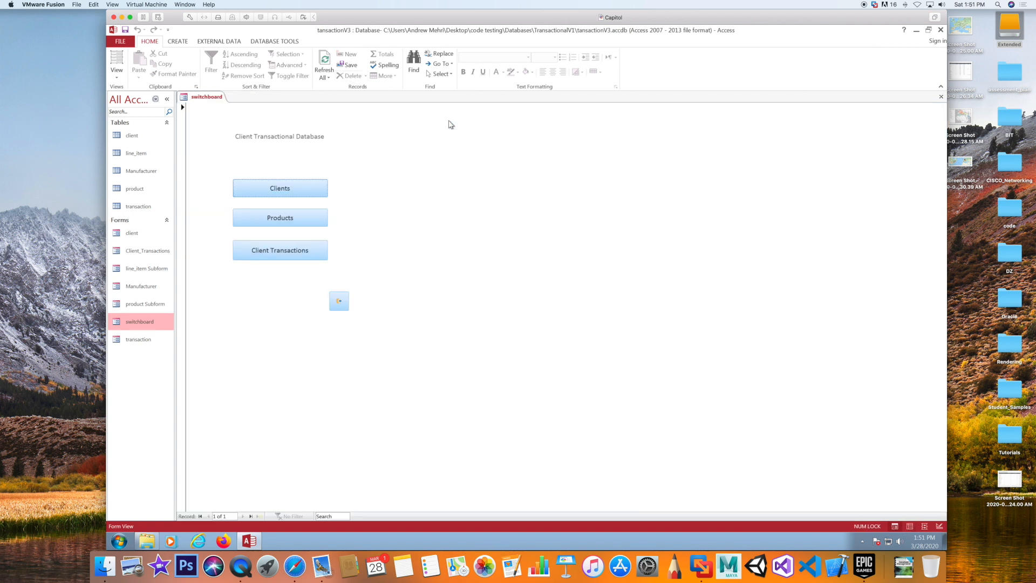
# Open the Manufacturer form from the switchboard's Products button
pyautogui.click(262, 218)
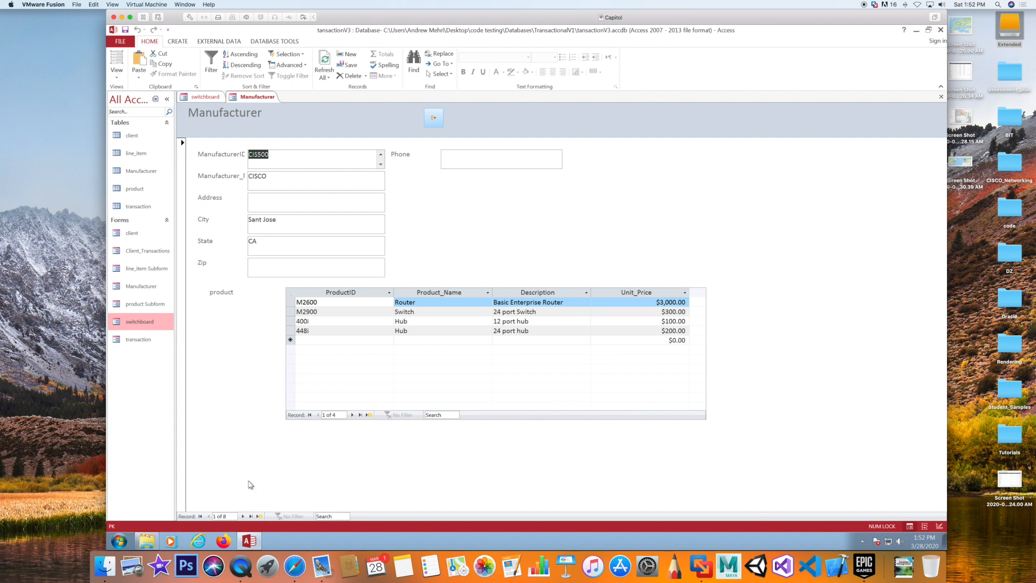
# Open the Manufacturer form in Design View and set Record Selectors and Navigation Buttons to No
pyautogui.rightClick(474, 235)
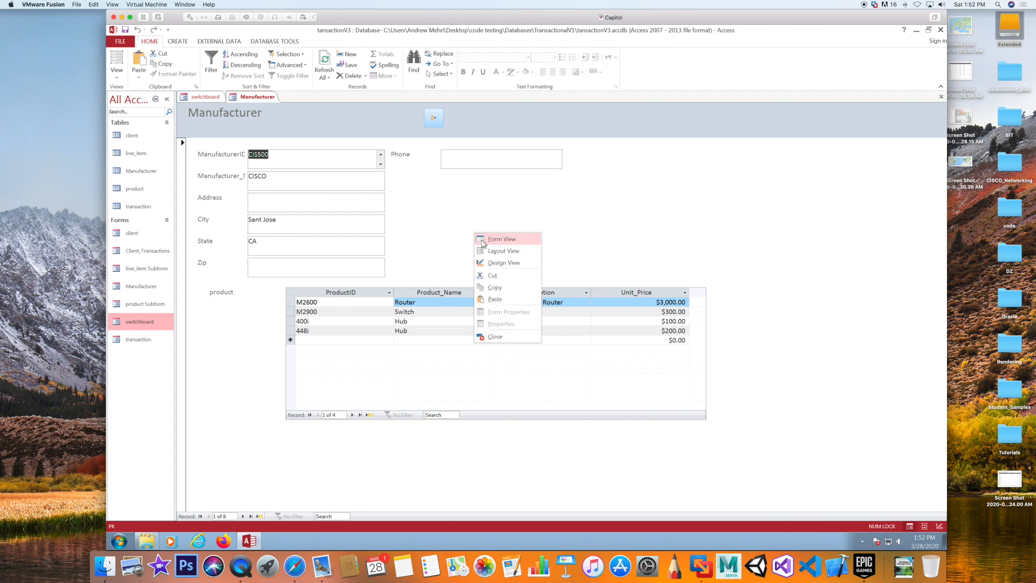
pyautogui.click(495, 262)
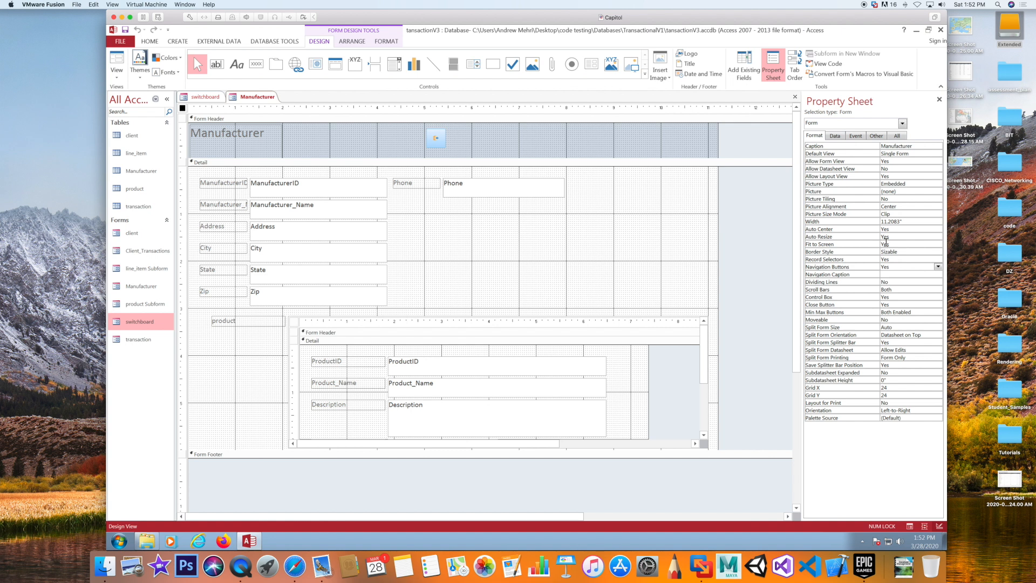
pyautogui.click(759, 282)
pyautogui.click(908, 259)
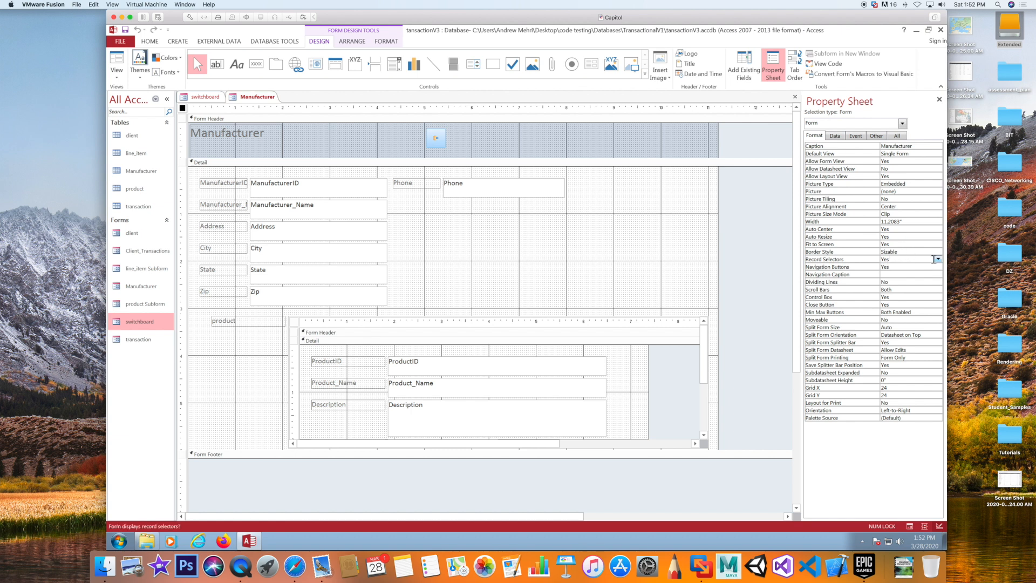
pyautogui.click(937, 259)
pyautogui.click(896, 274)
pyautogui.click(899, 267)
pyautogui.click(938, 267)
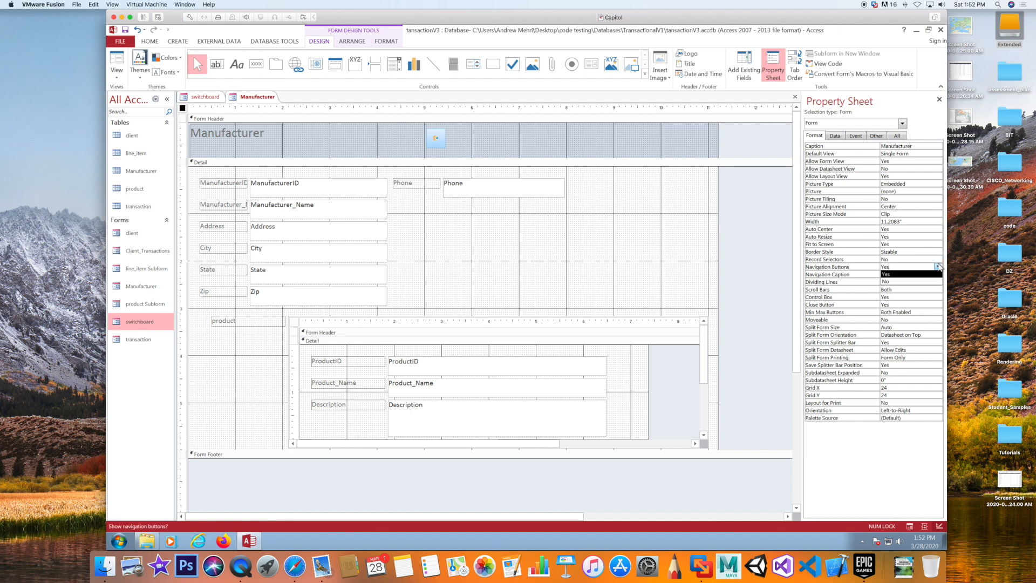
pyautogui.click(886, 282)
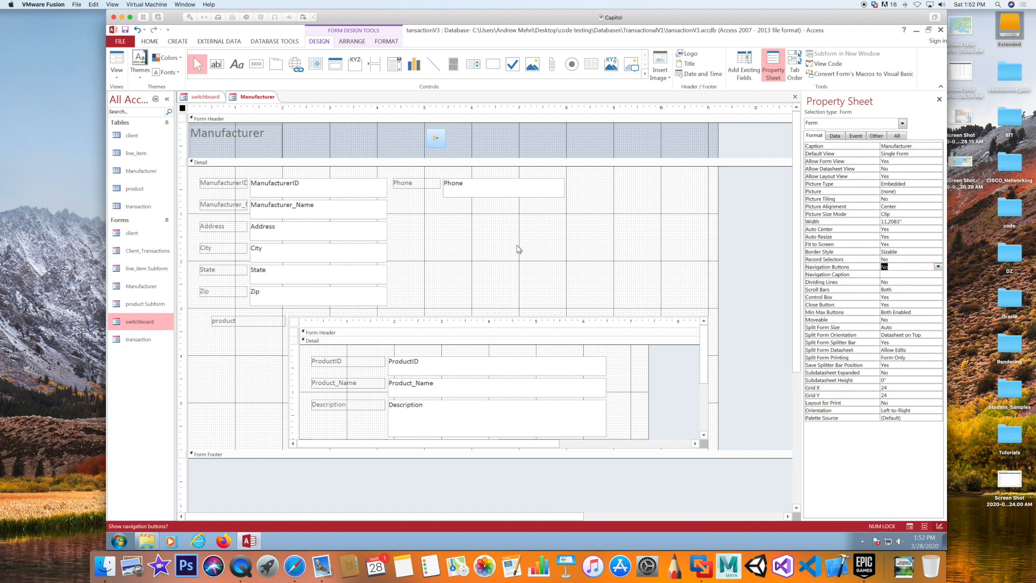
pyautogui.click(508, 250)
pyautogui.click(257, 64)
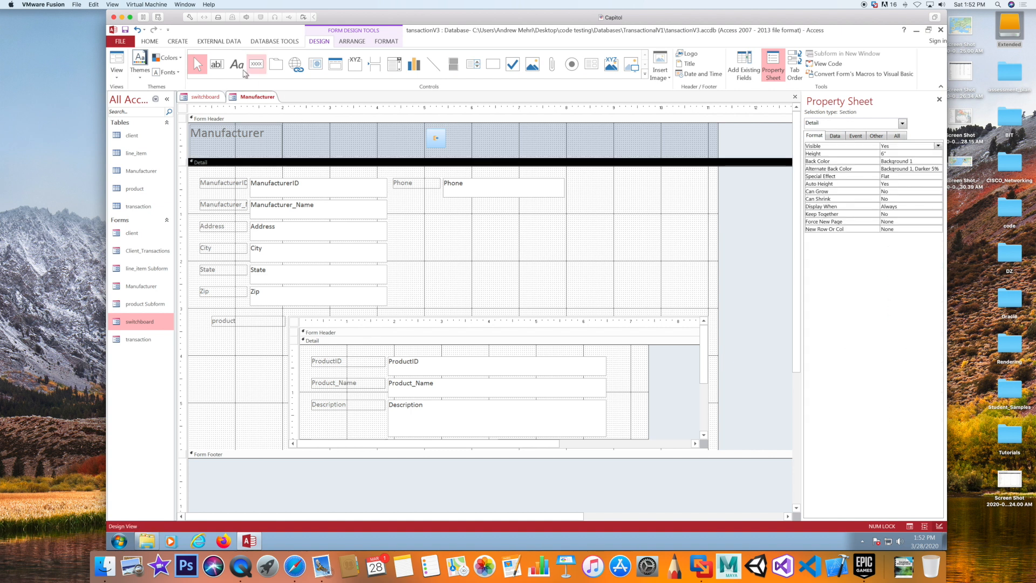
# Add Go To First Record and Go To Previous Record buttons side by side
pyautogui.click(453, 244)
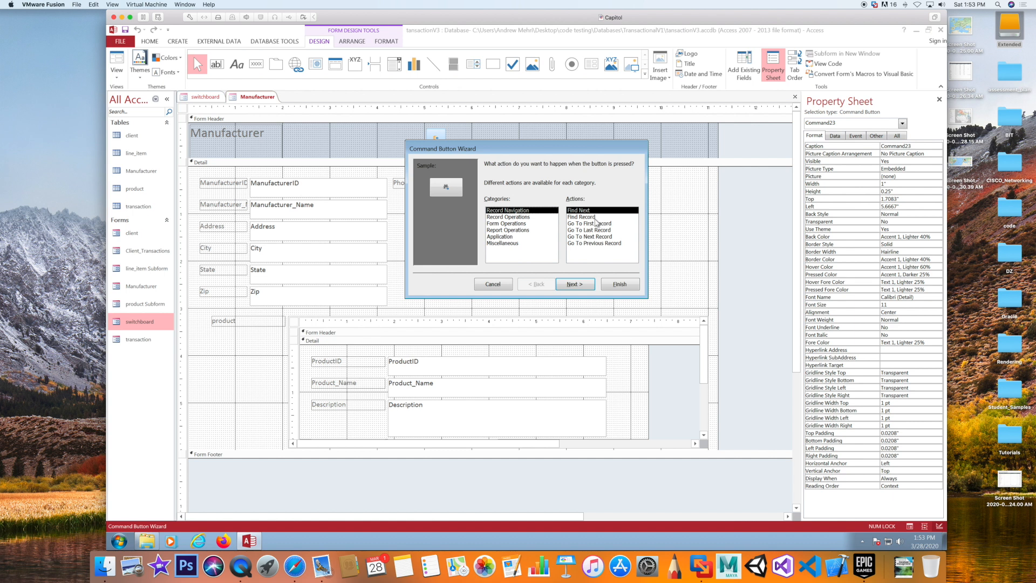
pyautogui.click(595, 222)
pyautogui.click(618, 284)
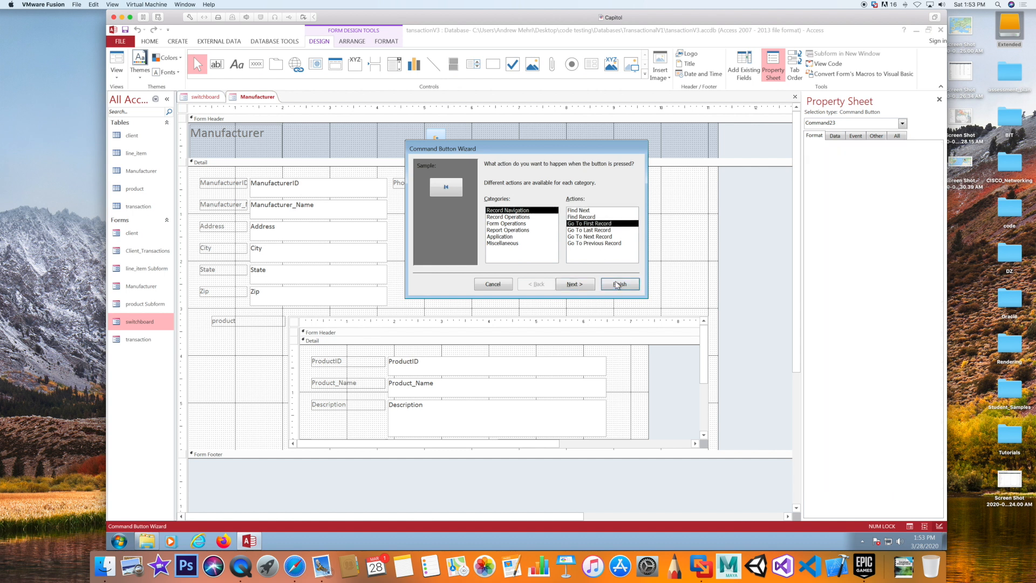
pyautogui.click(255, 64)
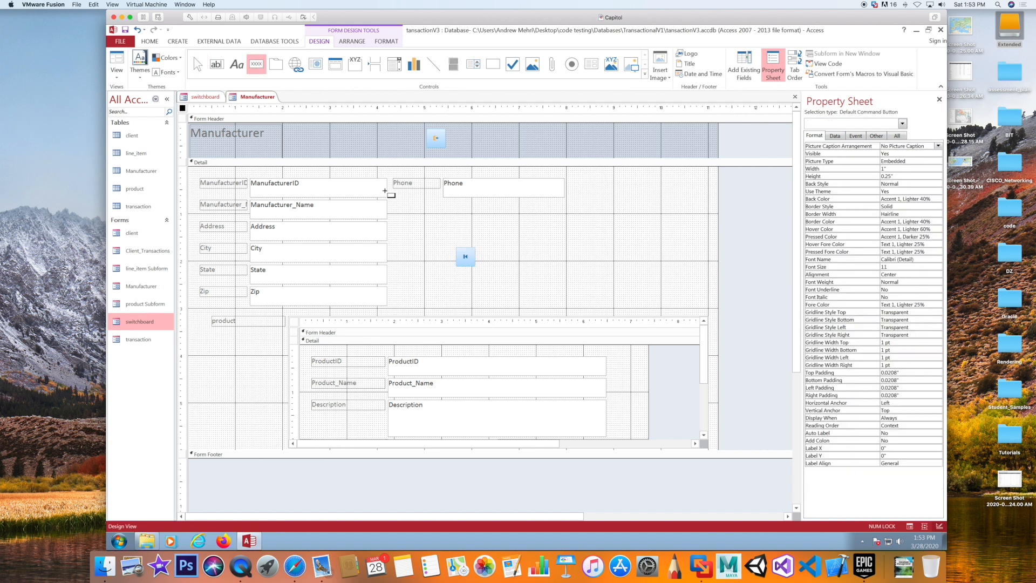
pyautogui.click(485, 252)
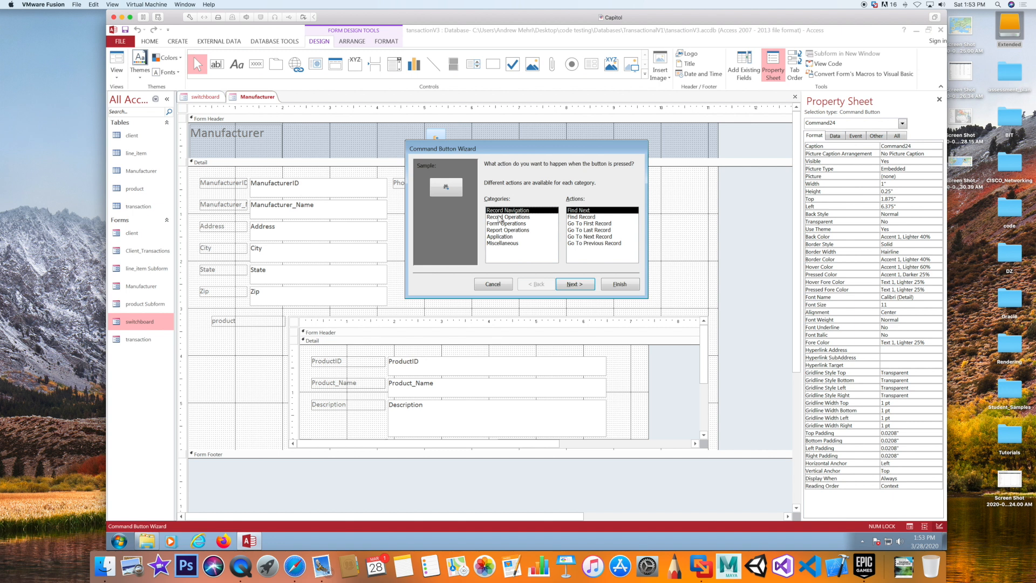
pyautogui.click(581, 243)
pyautogui.click(620, 283)
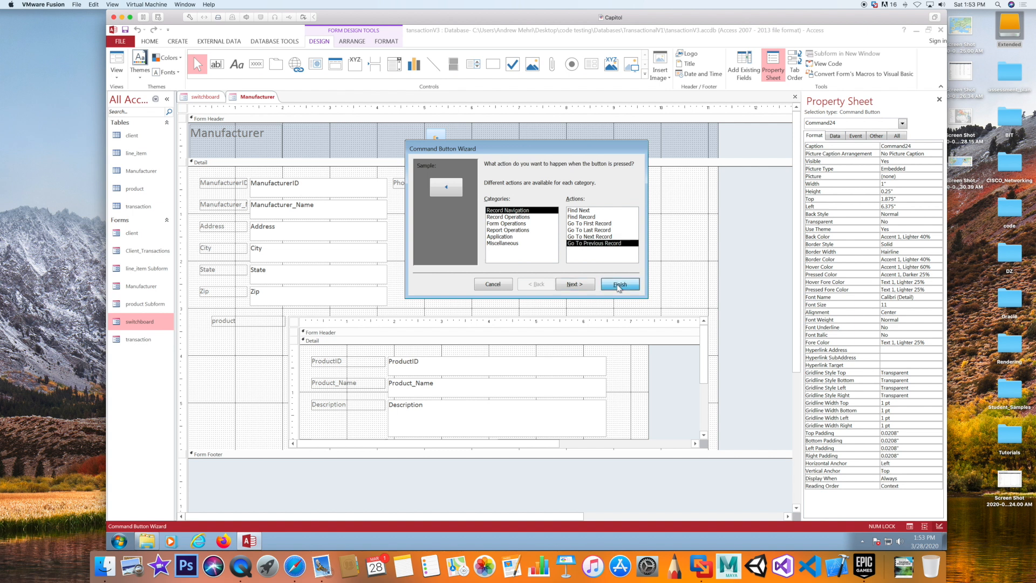
pyautogui.click(491, 287)
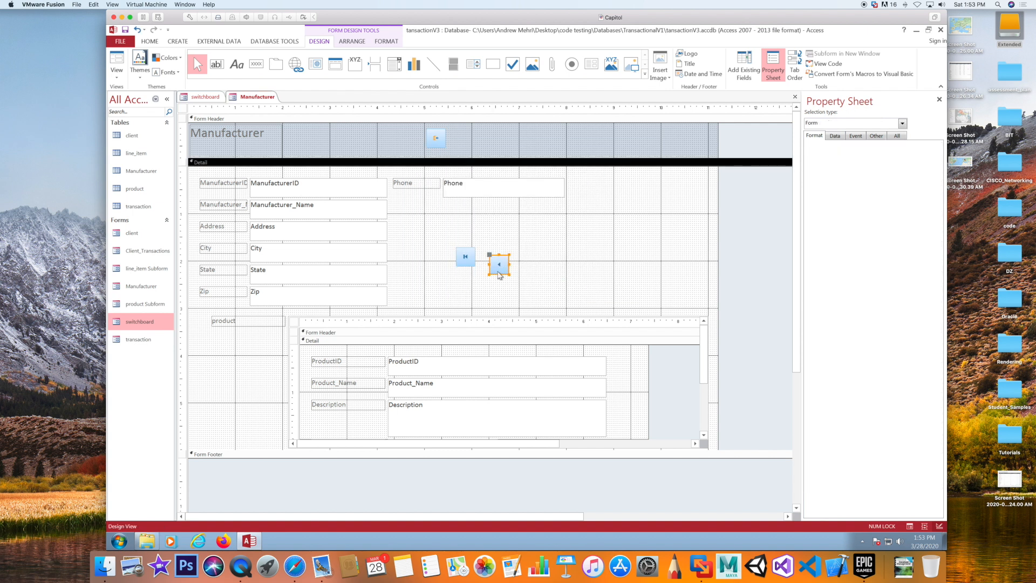
pyautogui.moveTo(496, 261); pyautogui.dragTo(488, 254)
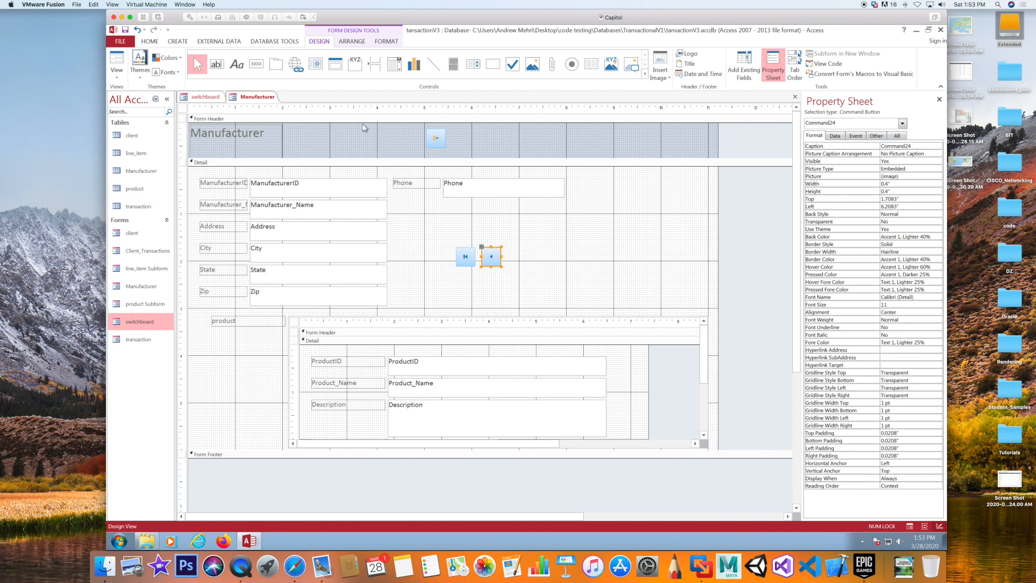
# Add Go To Next Record and Go To Last Record buttons and line them up in the row
pyautogui.click(257, 66)
pyautogui.click(511, 255)
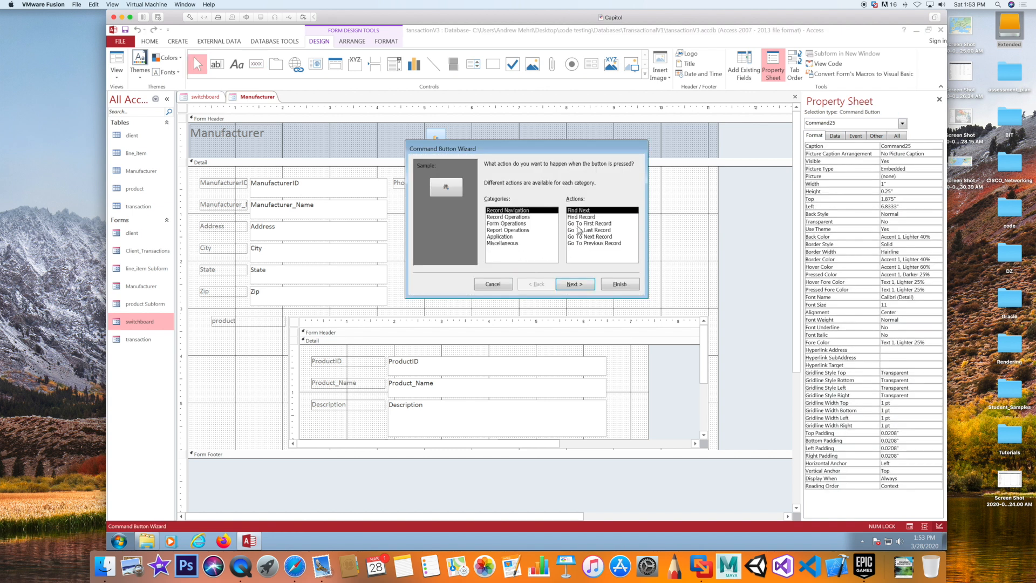
pyautogui.click(588, 236)
pyautogui.click(620, 284)
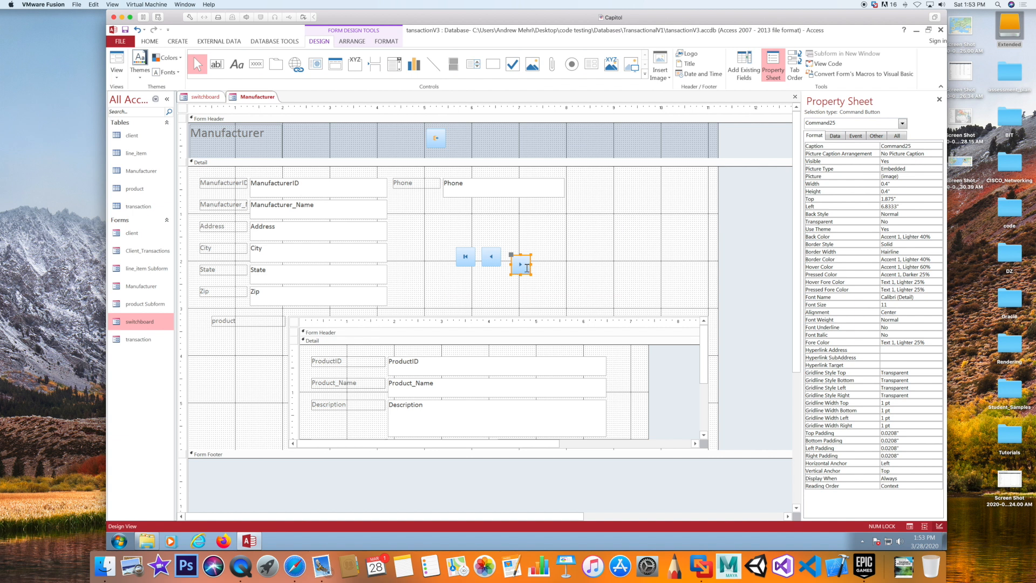
pyautogui.click(527, 268)
pyautogui.click(560, 266)
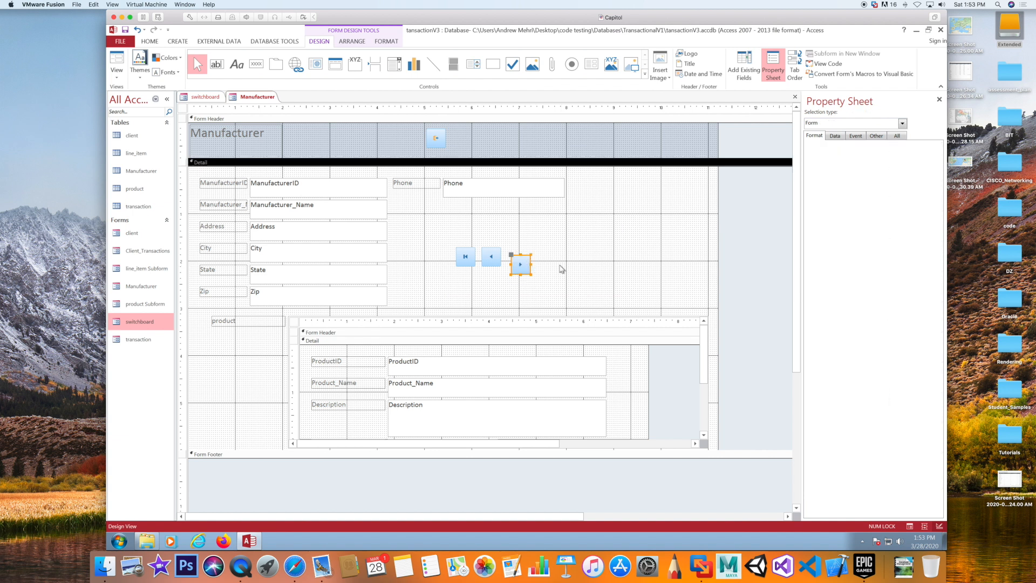
pyautogui.moveTo(514, 261); pyautogui.dragTo(509, 252)
pyautogui.click(549, 286)
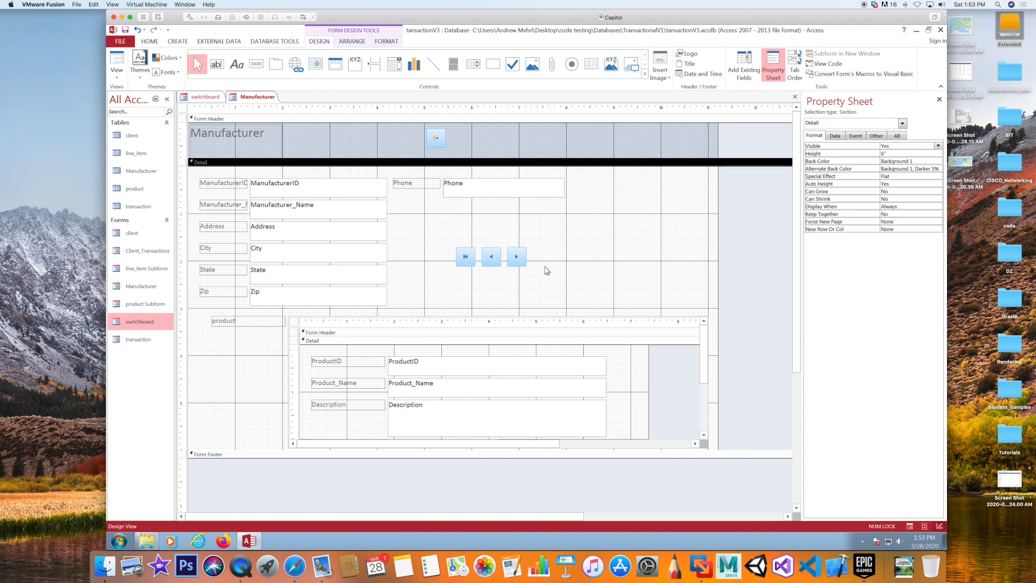
pyautogui.click(255, 67)
pyautogui.click(548, 259)
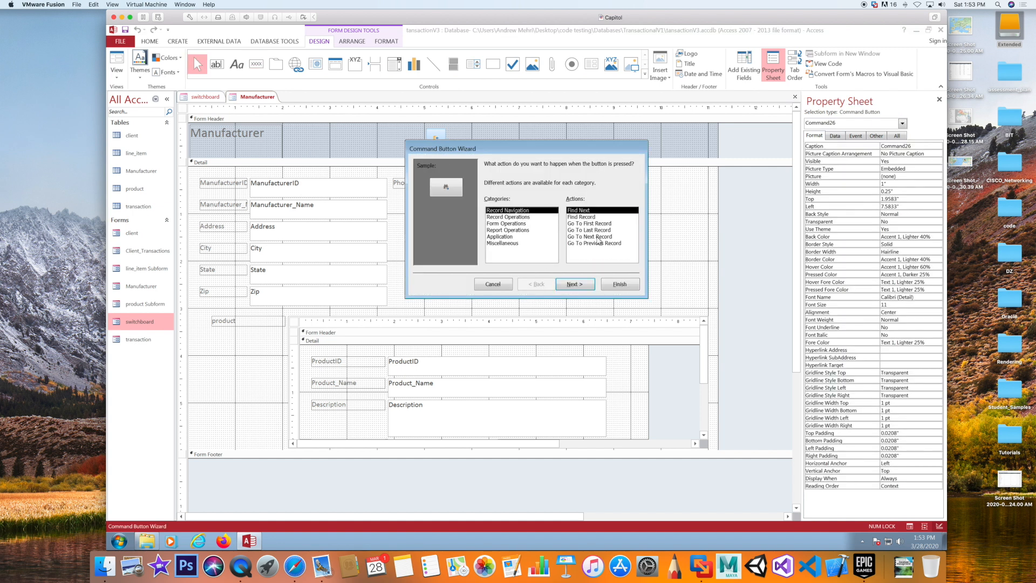
pyautogui.click(599, 230)
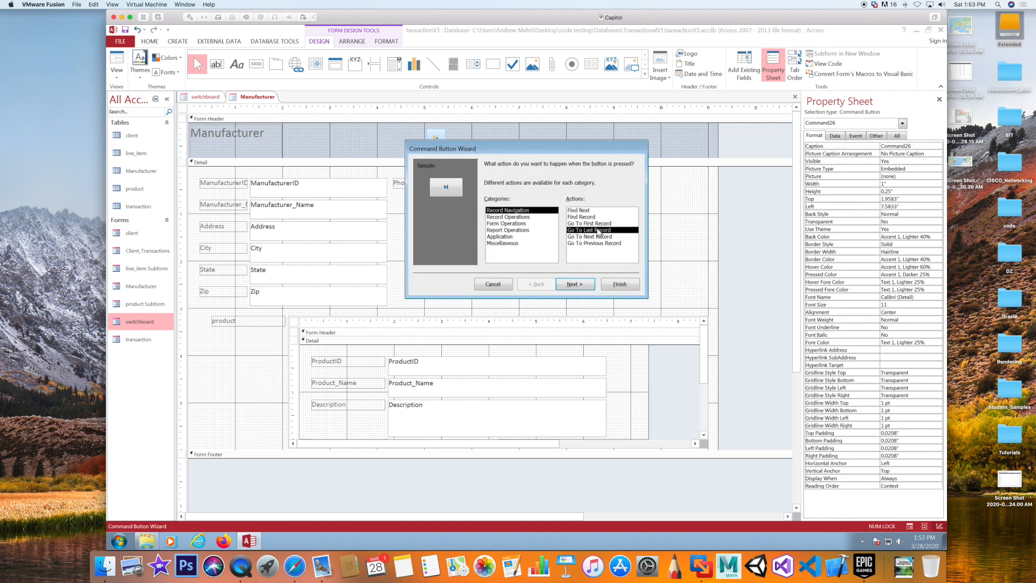
pyautogui.click(617, 283)
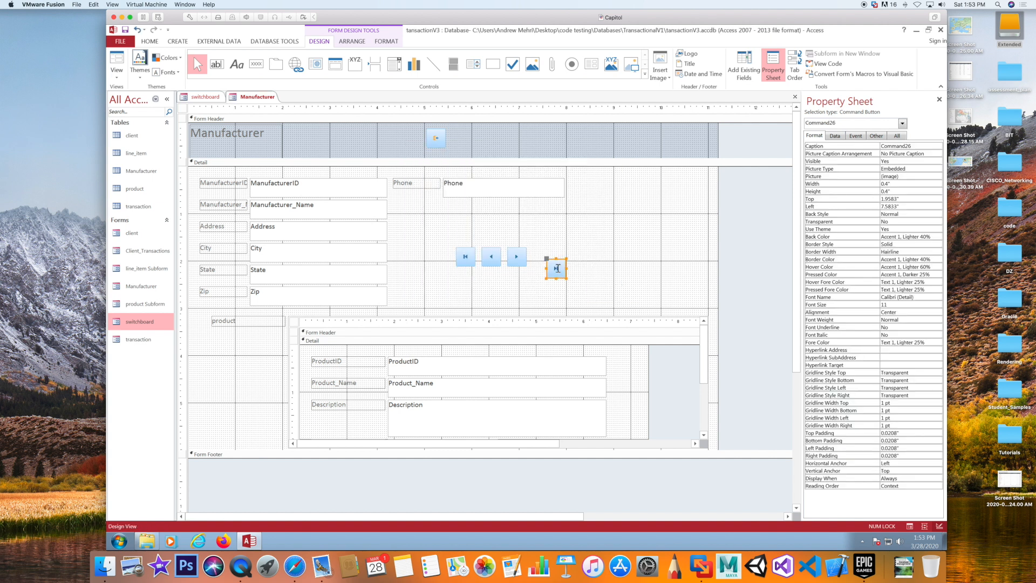
pyautogui.moveTo(555, 270); pyautogui.dragTo(540, 256)
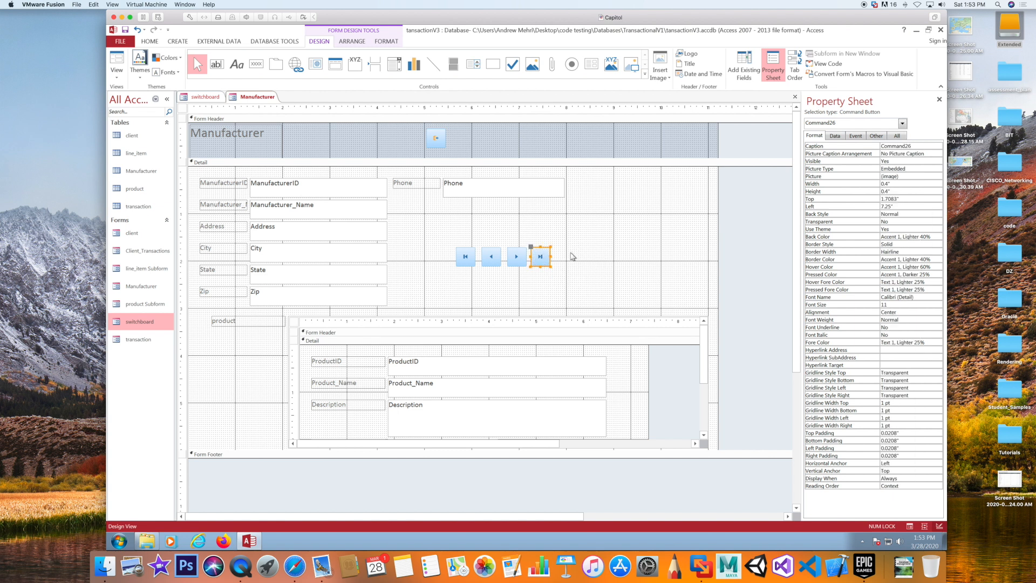
pyautogui.click(256, 68)
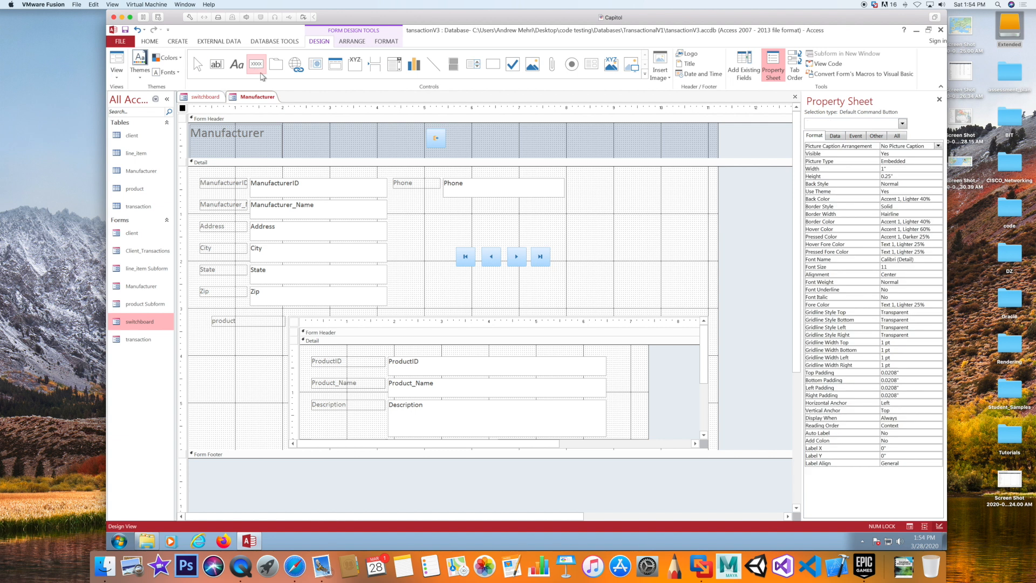
# Add a fifth button that adds a new record and line it up with the navigation buttons
pyautogui.click(564, 256)
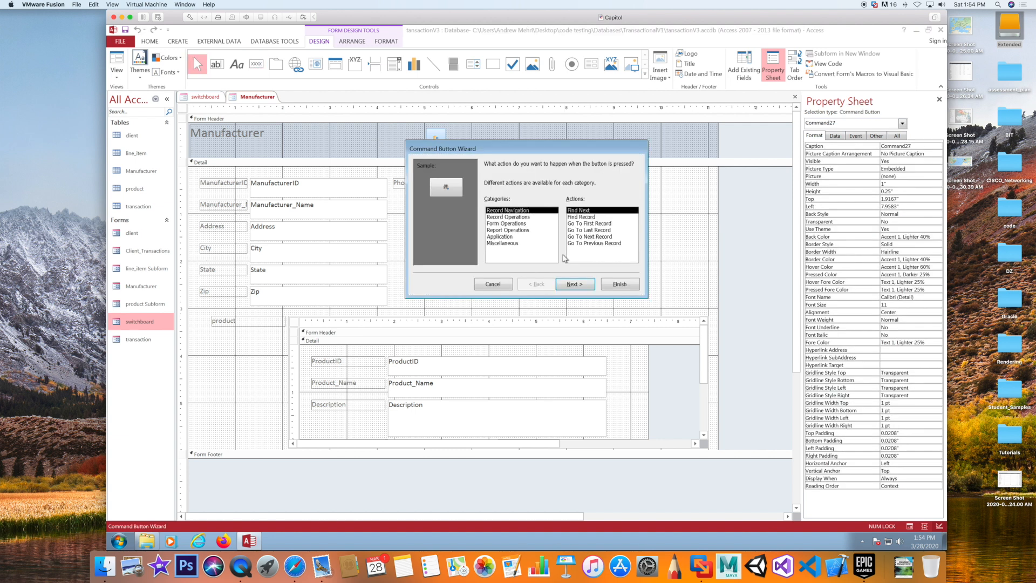
pyautogui.click(506, 217)
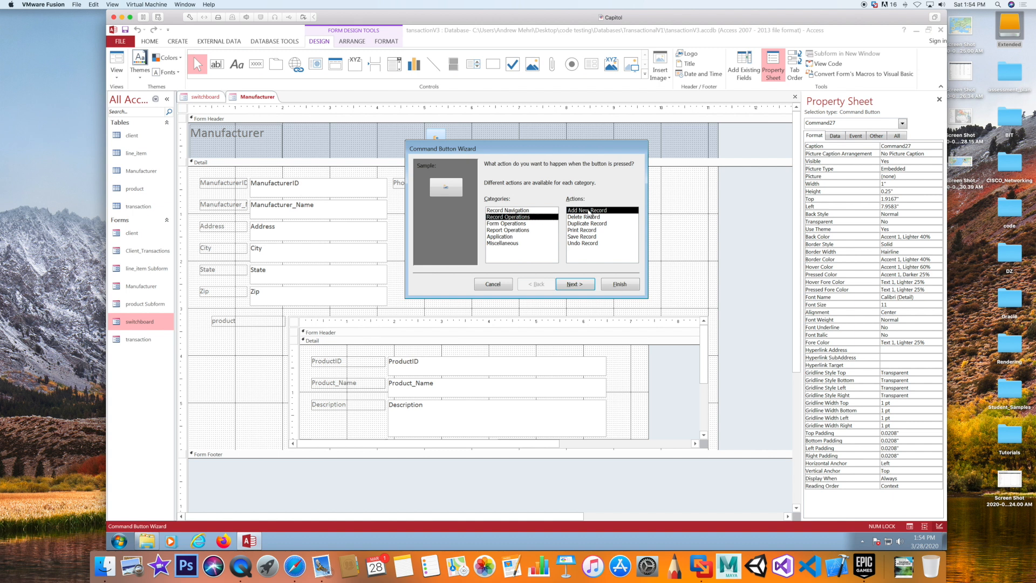
pyautogui.click(620, 286)
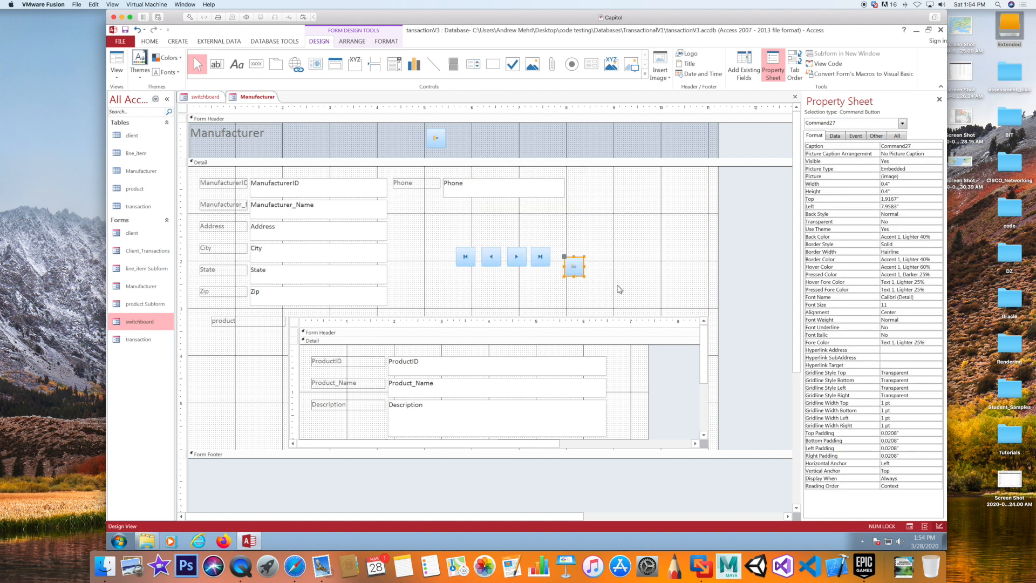
pyautogui.moveTo(573, 268); pyautogui.dragTo(564, 258)
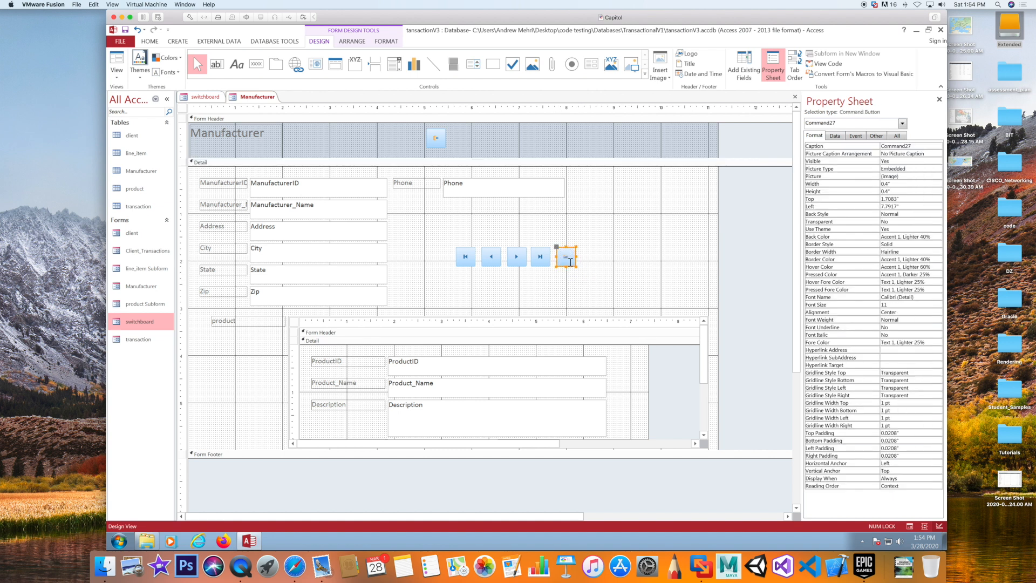
pyautogui.click(490, 276)
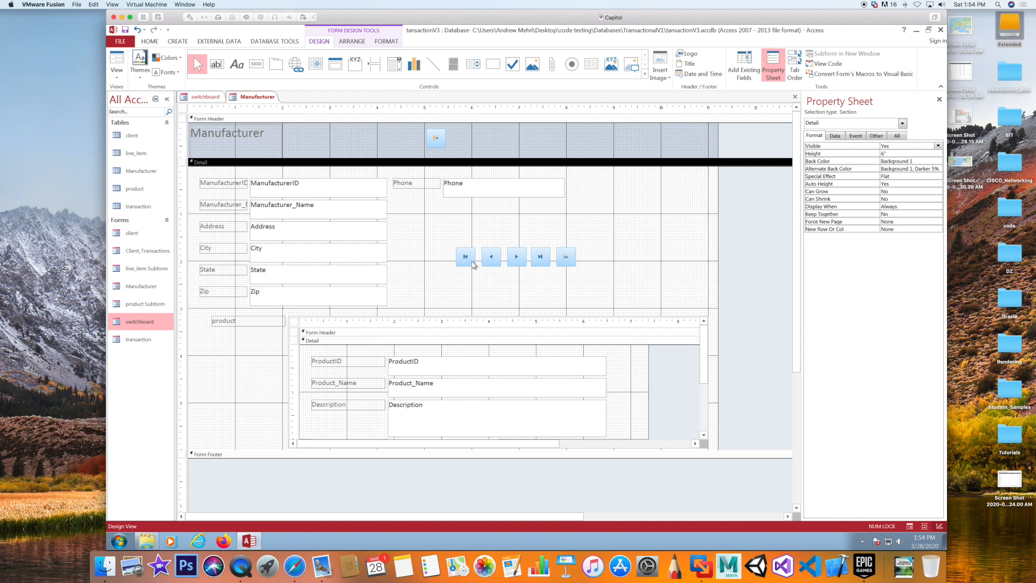
# Inspect the new buttons' properties, then switch the Manufacturer form to Form View
pyautogui.click(471, 264)
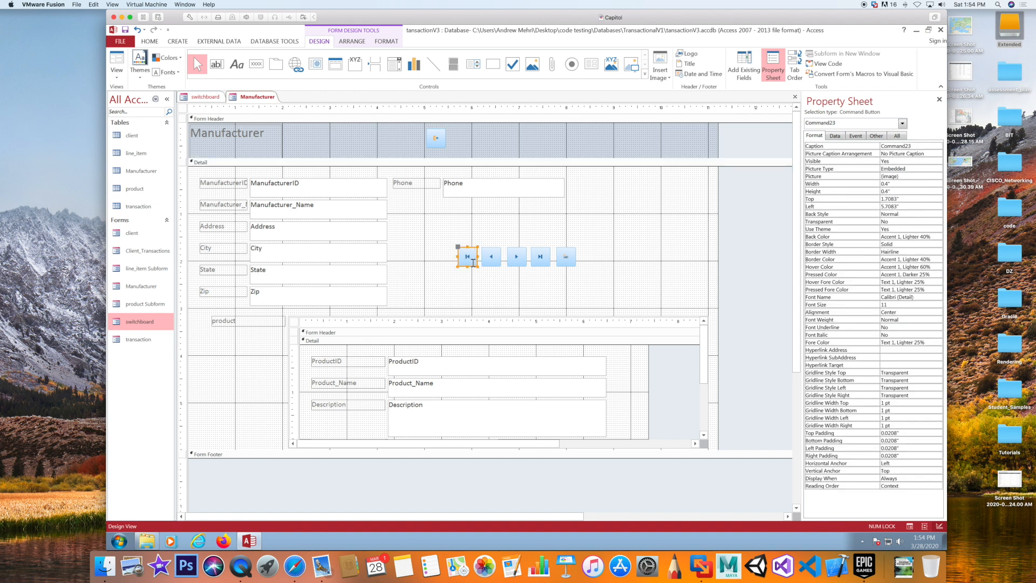
pyautogui.click(493, 275)
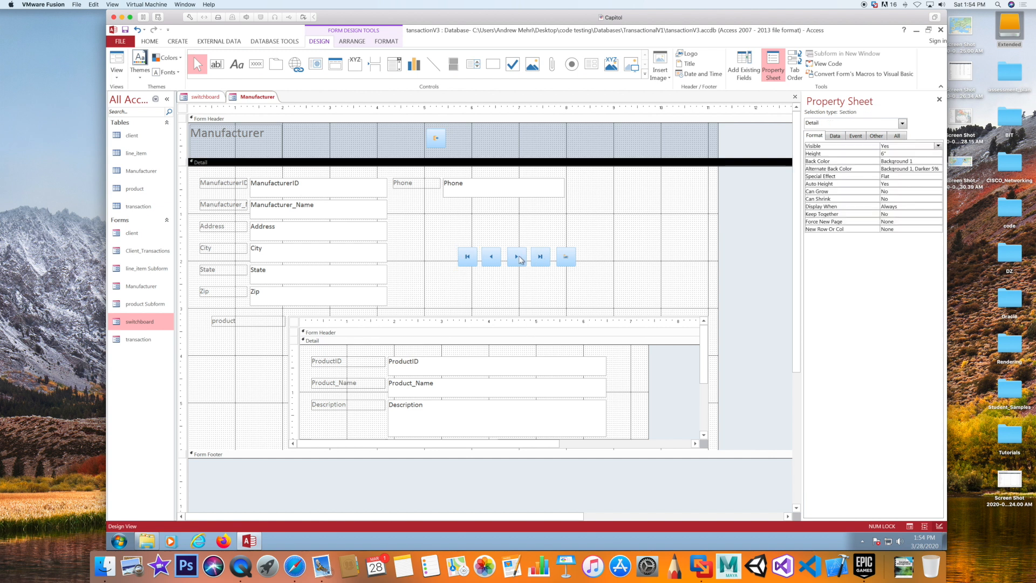
pyautogui.click(517, 259)
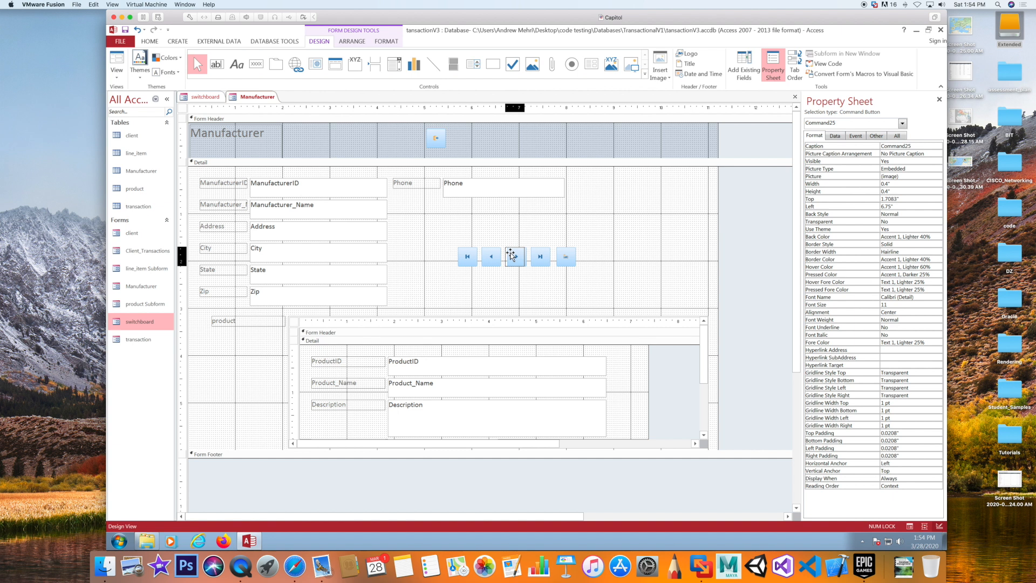
pyautogui.click(533, 258)
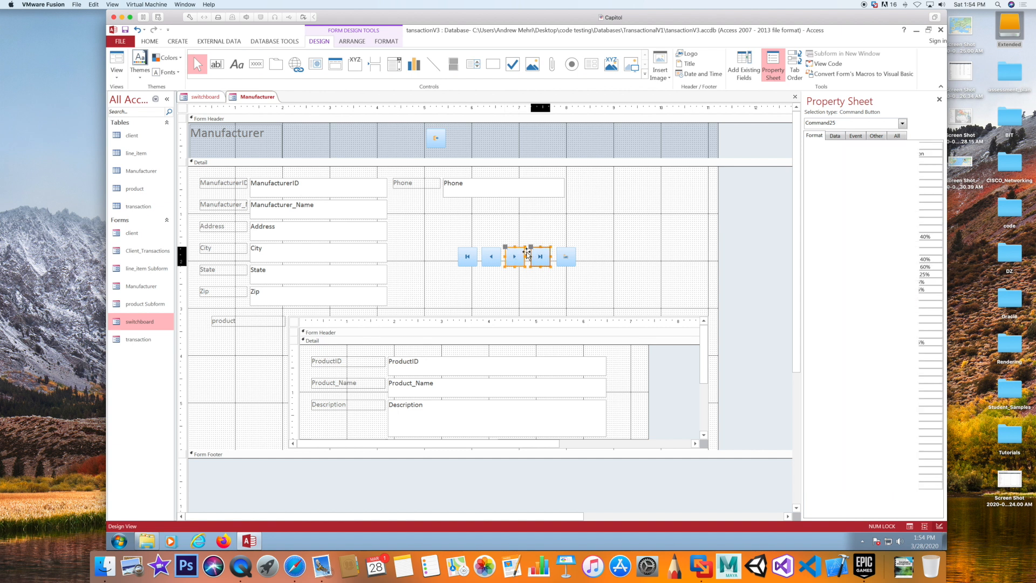
pyautogui.click(560, 258)
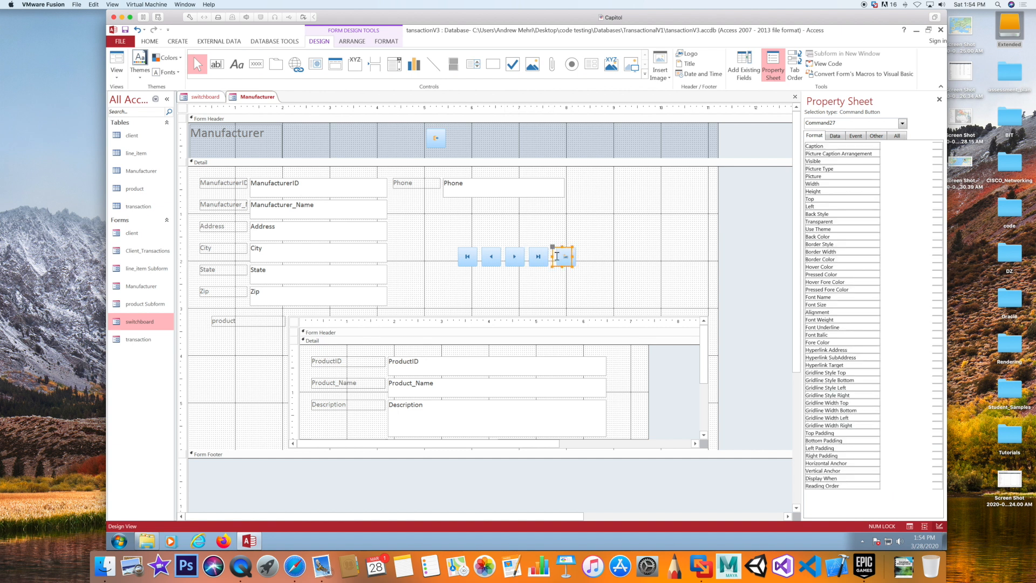
pyautogui.click(568, 292)
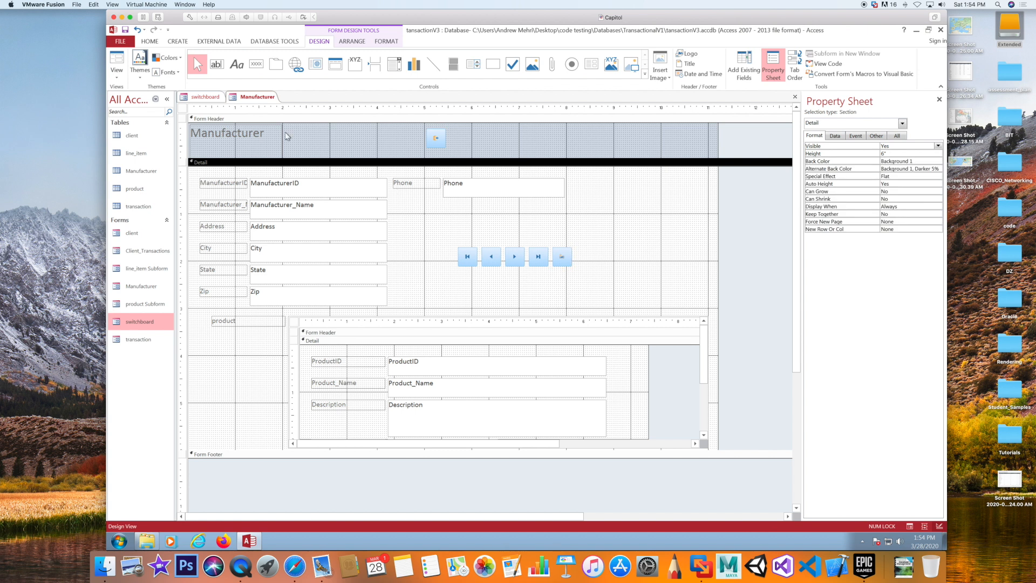
pyautogui.click(119, 60)
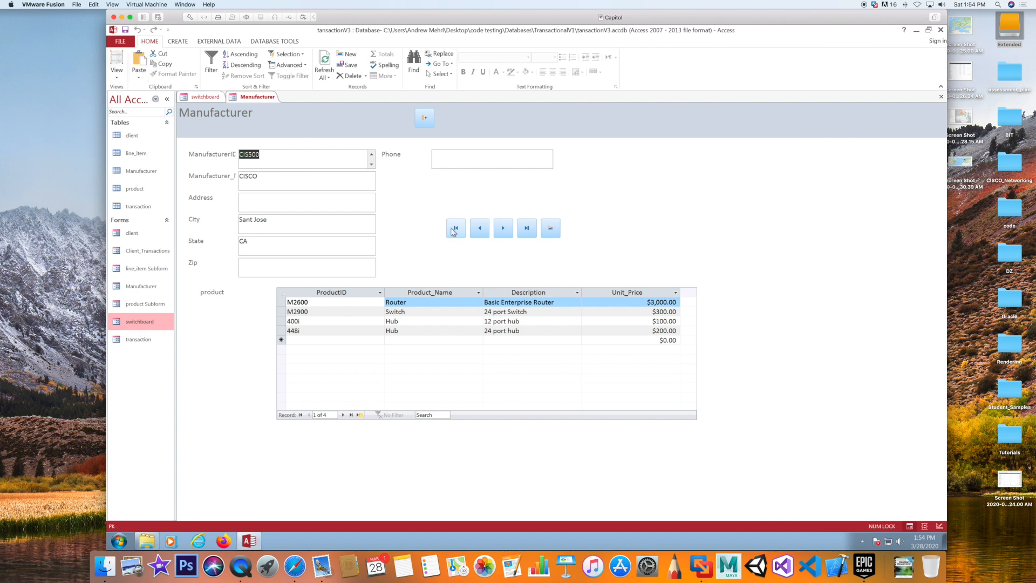
# Jump to the last manufacturer record, back to the first, forward three records, then close the form
pyautogui.click(522, 230)
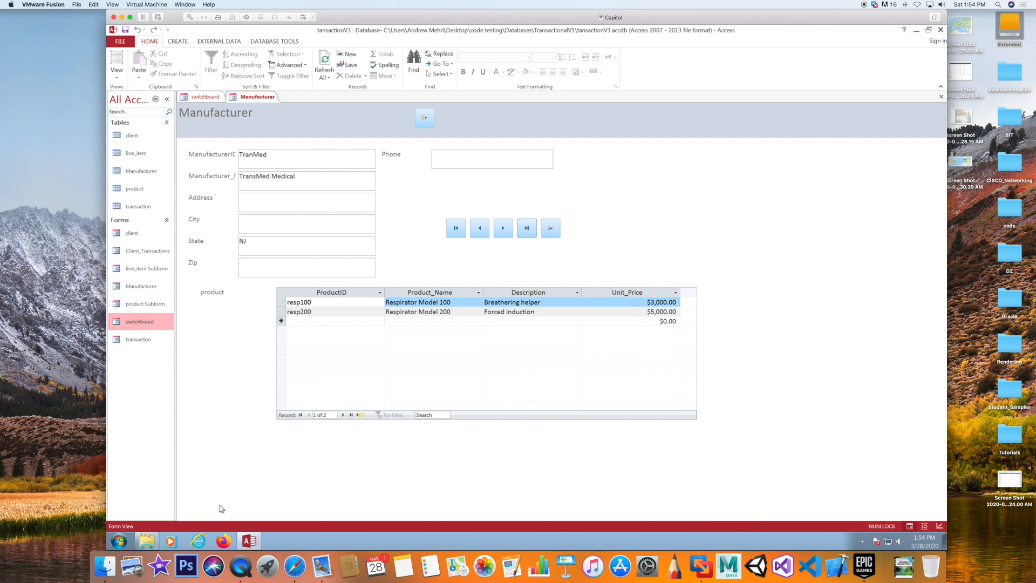
pyautogui.click(453, 229)
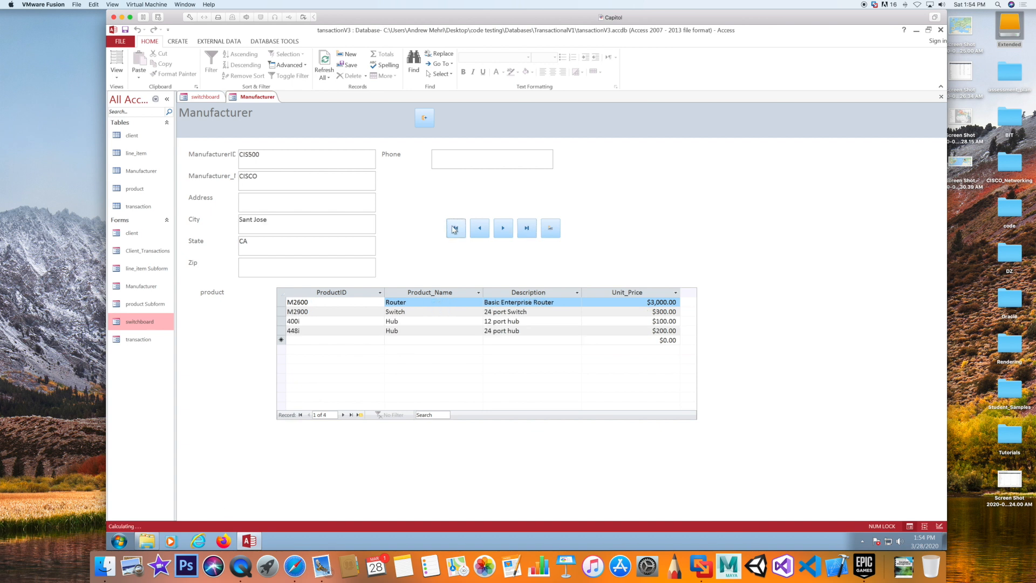
pyautogui.click(503, 227)
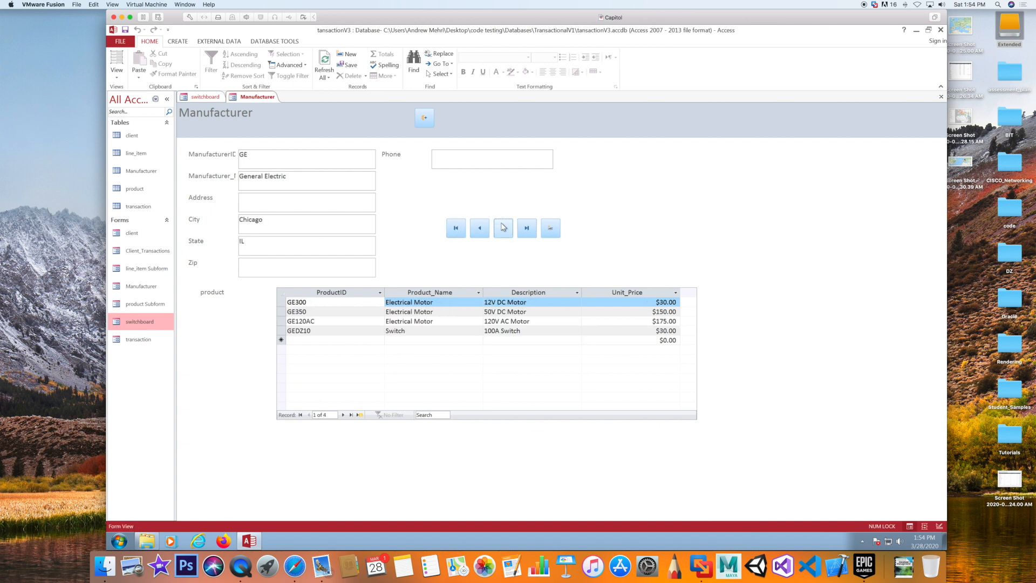
pyautogui.click(503, 227)
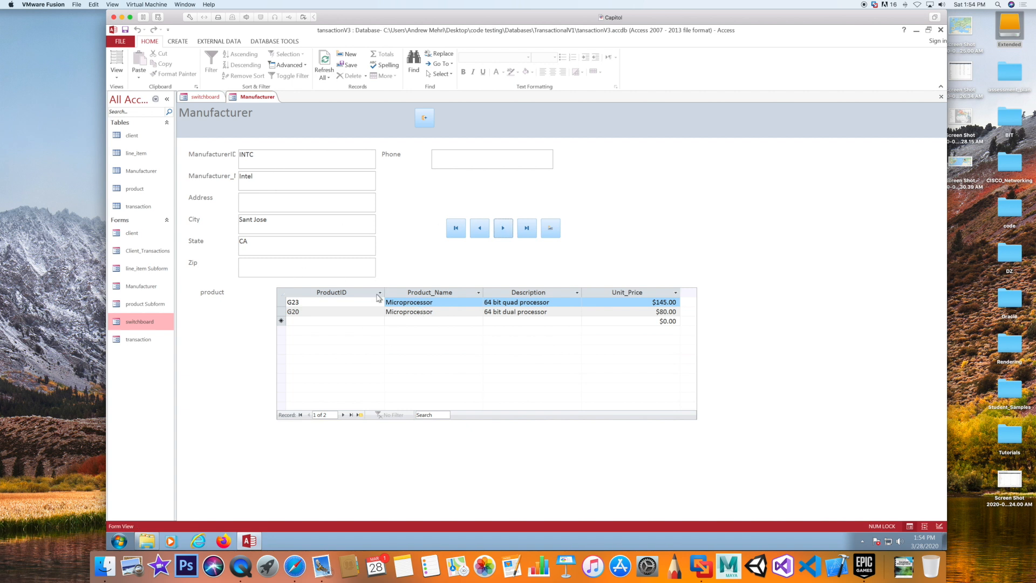
pyautogui.click(502, 230)
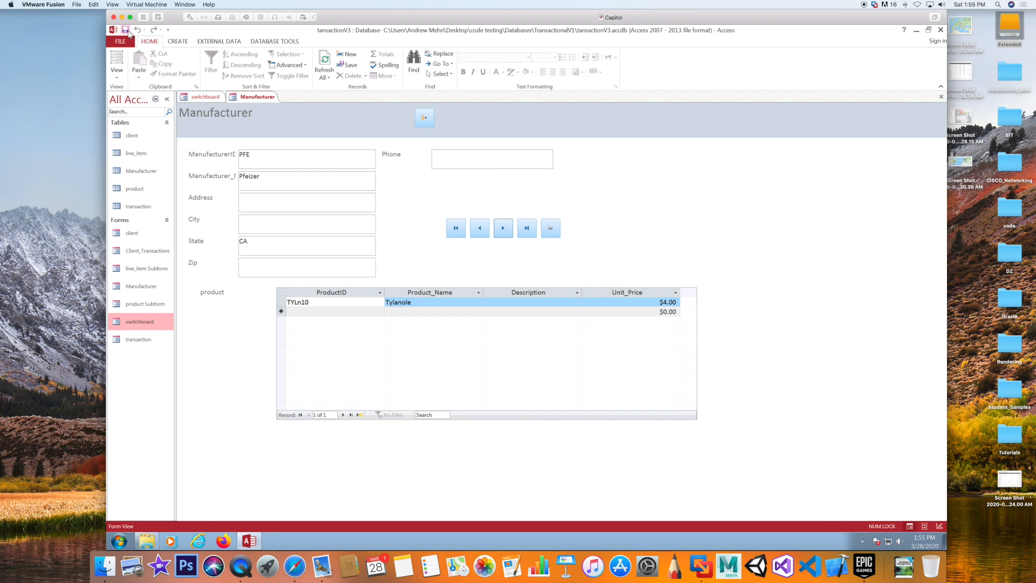
pyautogui.click(423, 117)
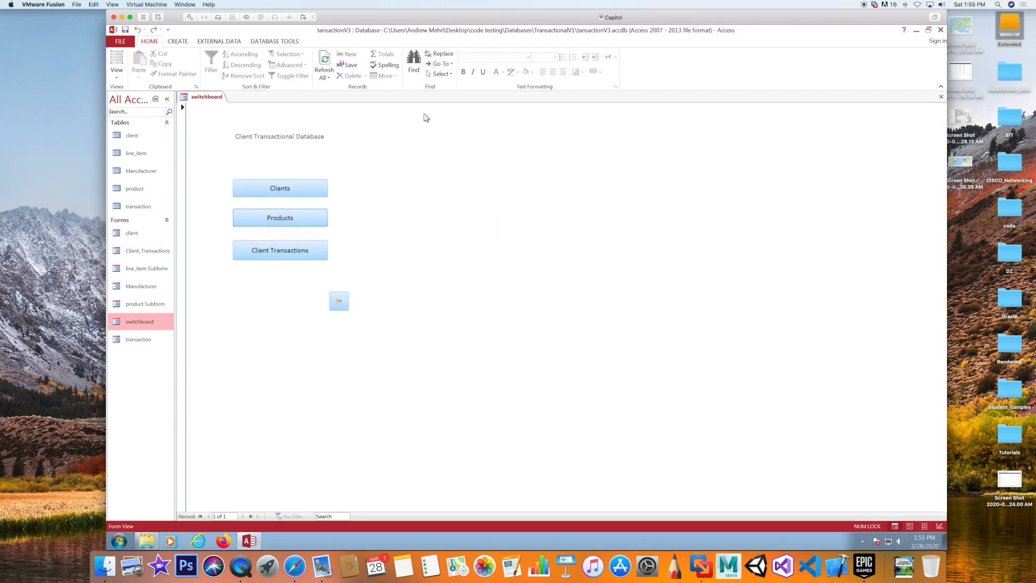
# Open Client Transactions, browse the Choose a Client list without selecting, then close it and the switchboard
pyautogui.click(276, 253)
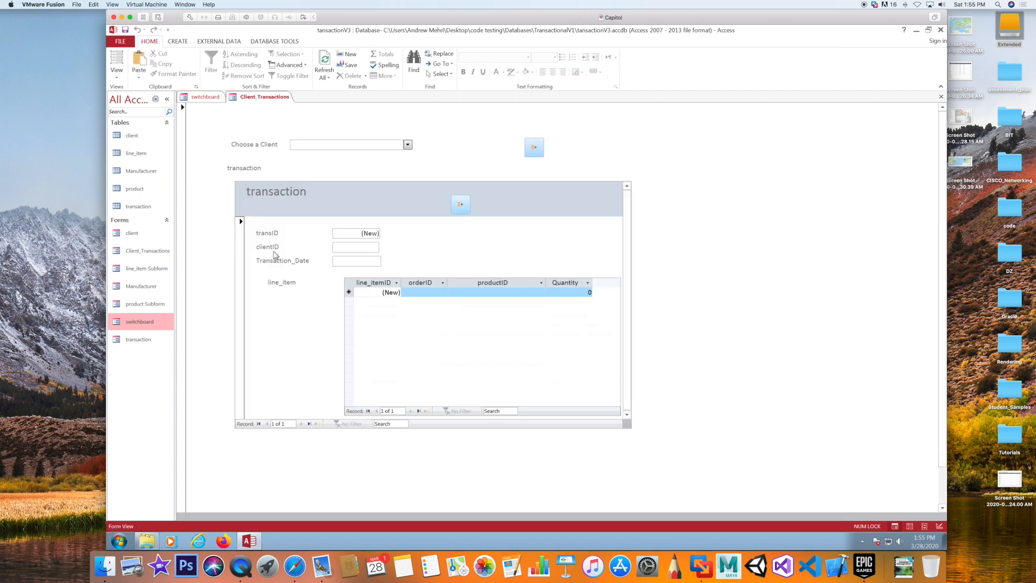
pyautogui.click(407, 145)
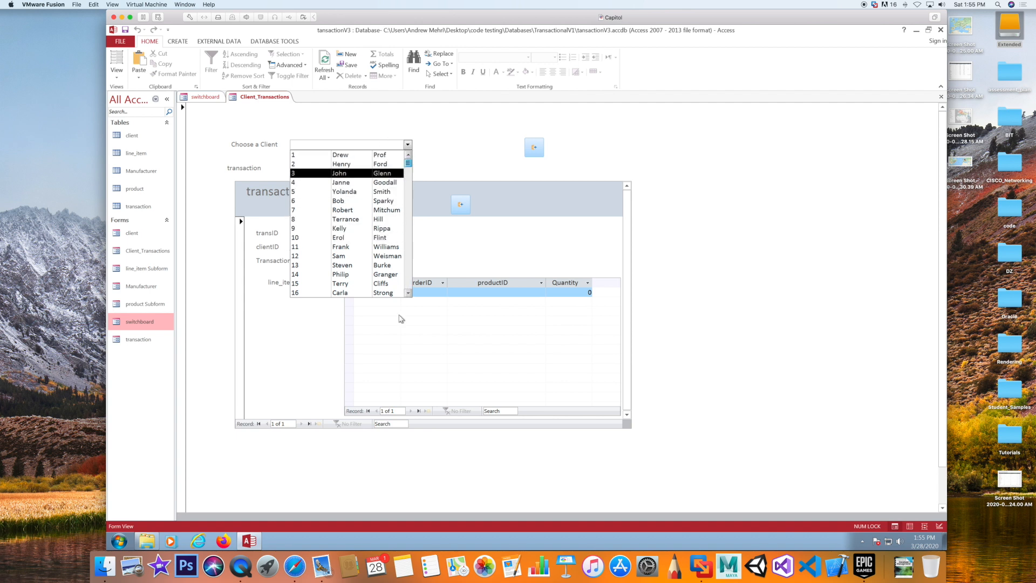
pyautogui.moveTo(408, 165); pyautogui.dragTo(408, 285)
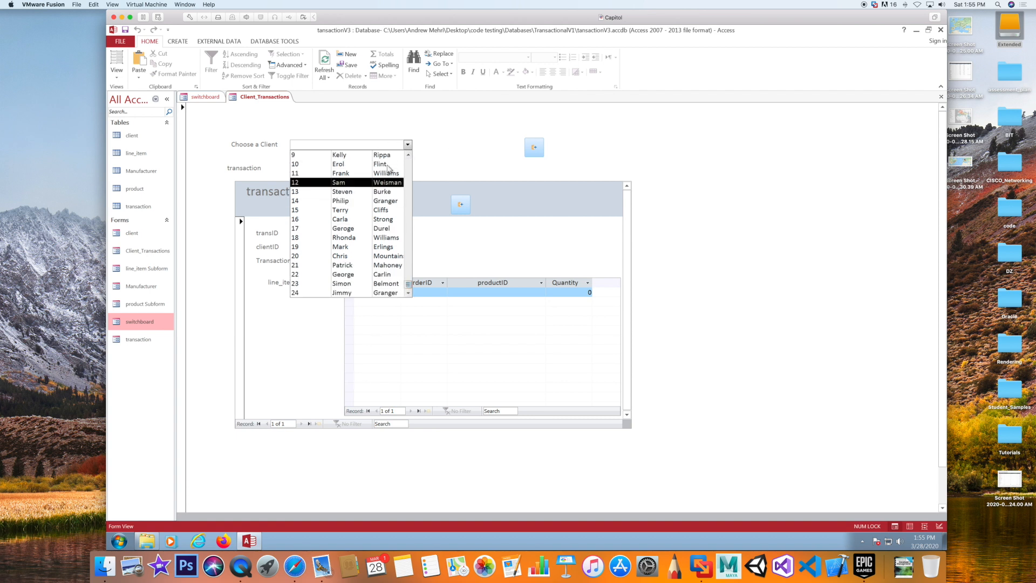
pyautogui.click(454, 143)
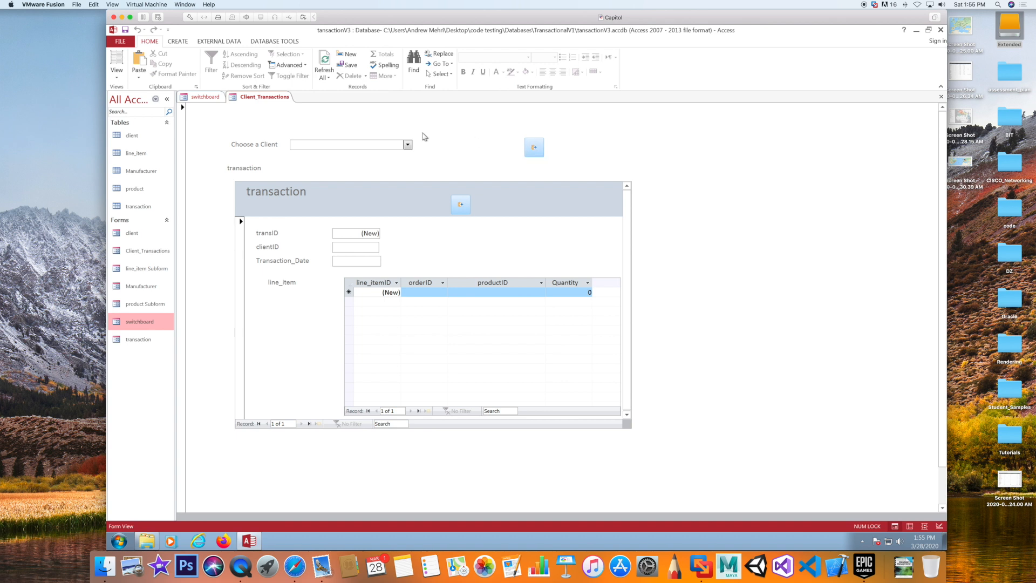
pyautogui.click(534, 148)
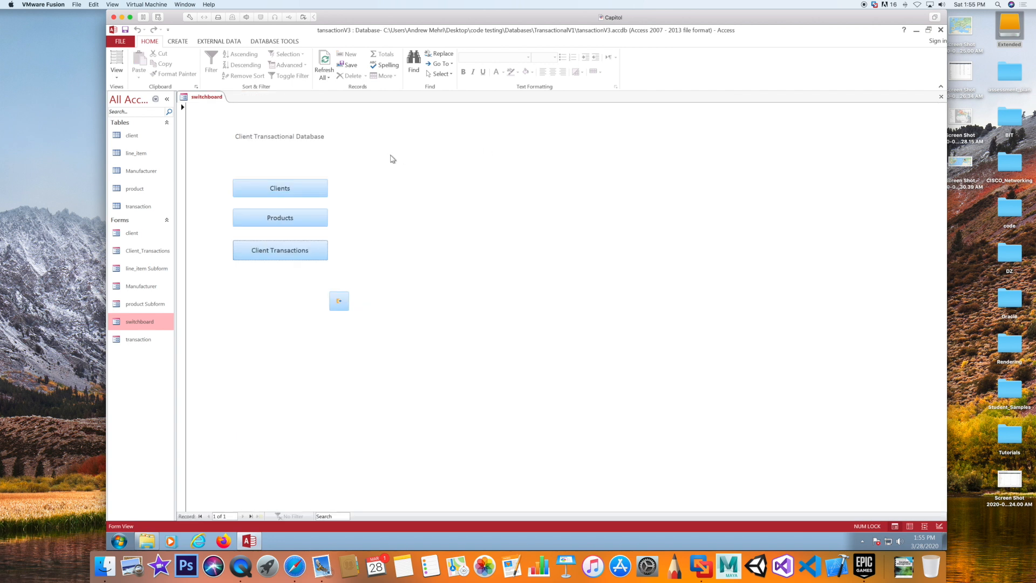
pyautogui.click(339, 301)
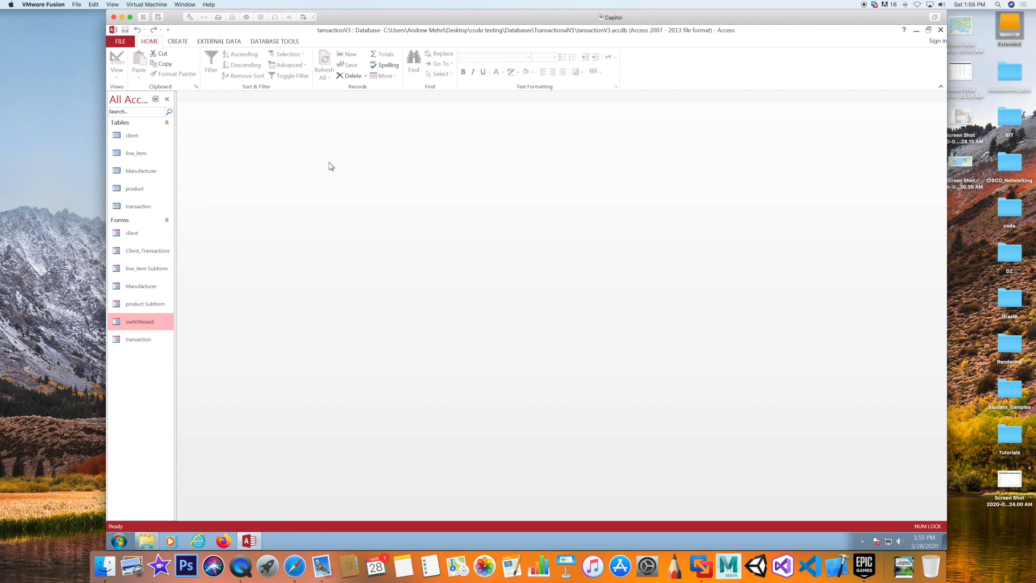
# Open the Relationships diagram from Database Tools and select the client table's clientID field
pyautogui.click(274, 43)
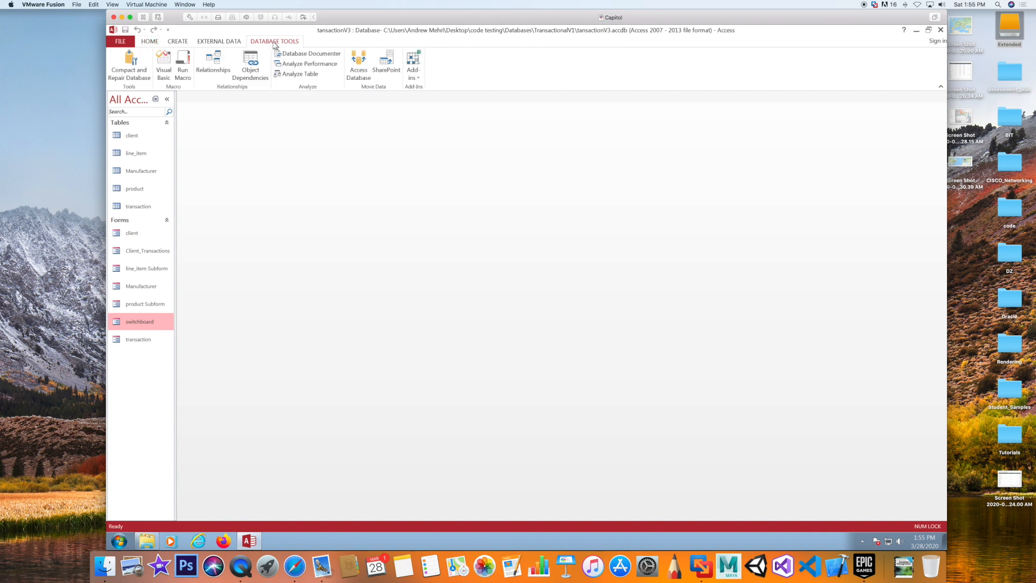
pyautogui.click(213, 60)
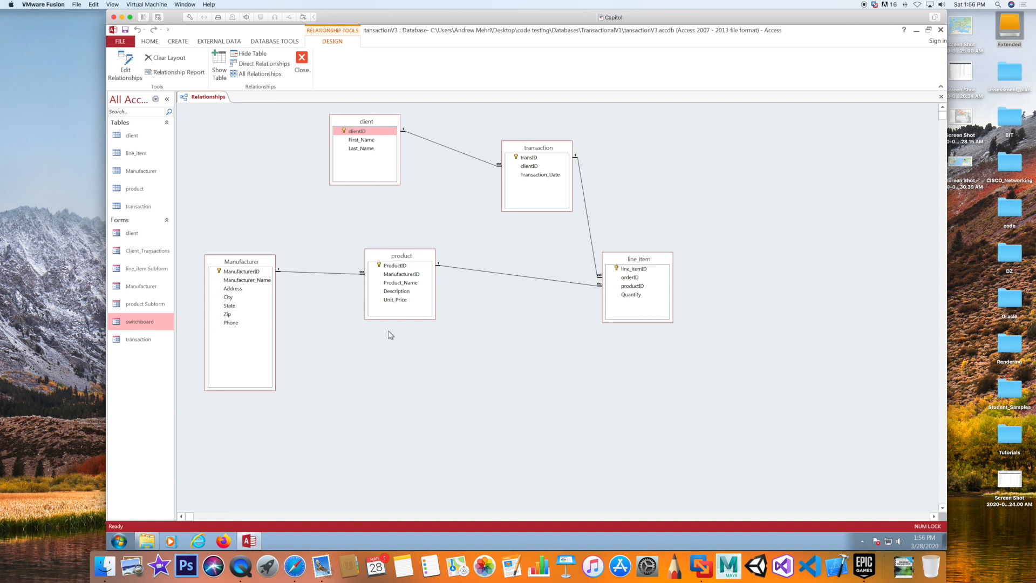
pyautogui.click(367, 134)
pyautogui.doubleClick(141, 322)
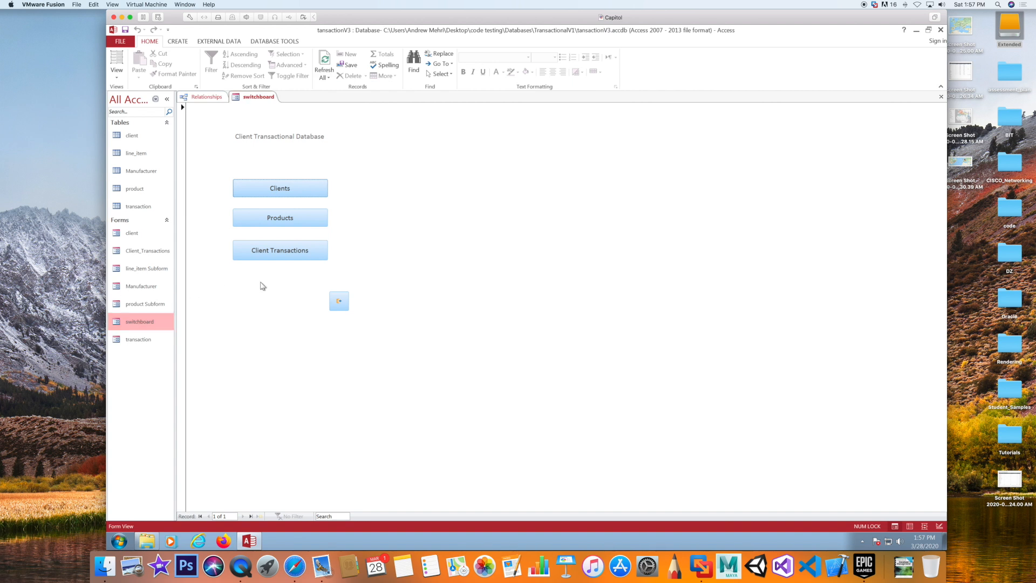
pyautogui.click(271, 255)
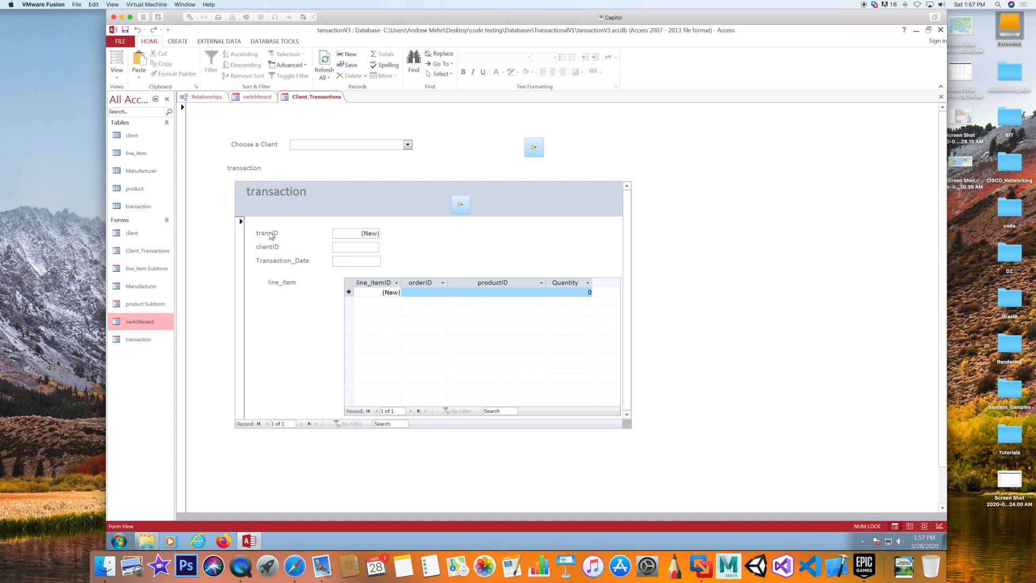
pyautogui.doubleClick(134, 189)
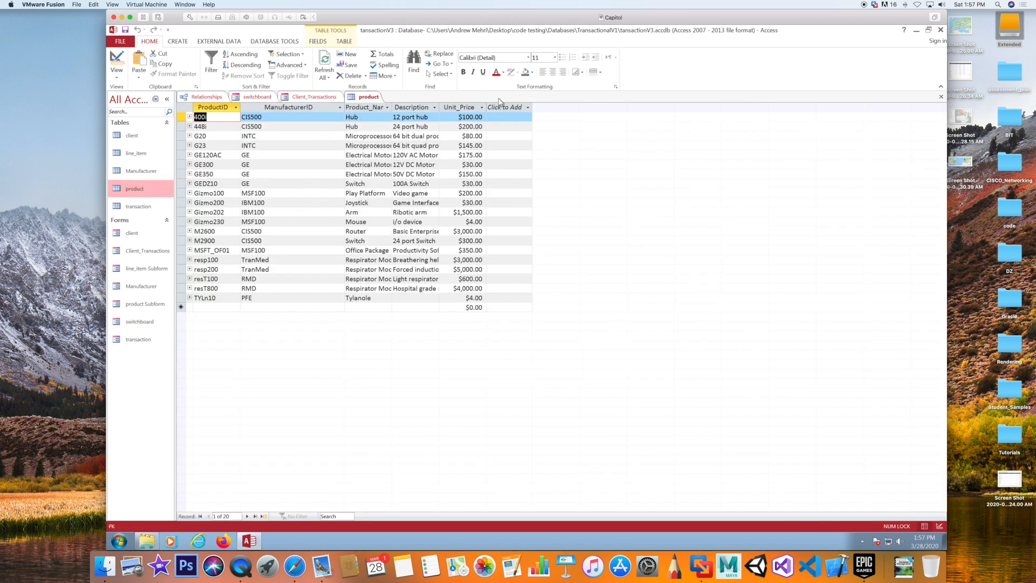
pyautogui.rightClick(364, 99)
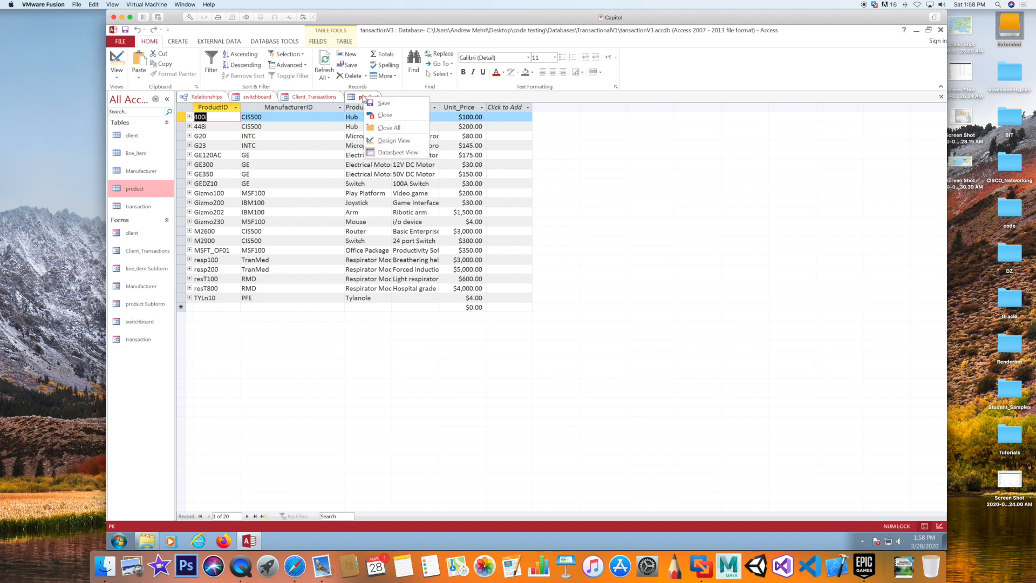
pyautogui.click(384, 116)
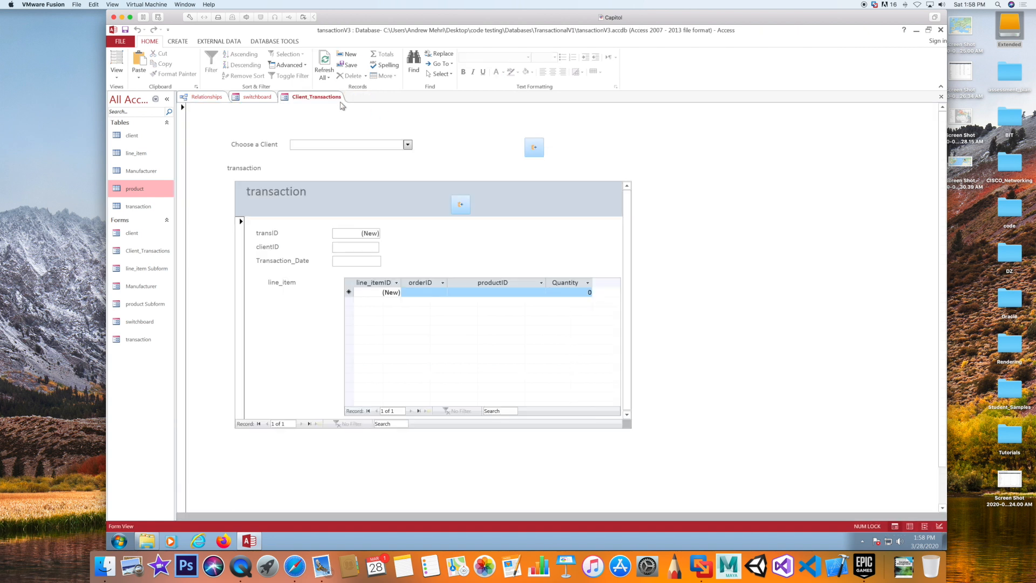
pyautogui.click(536, 148)
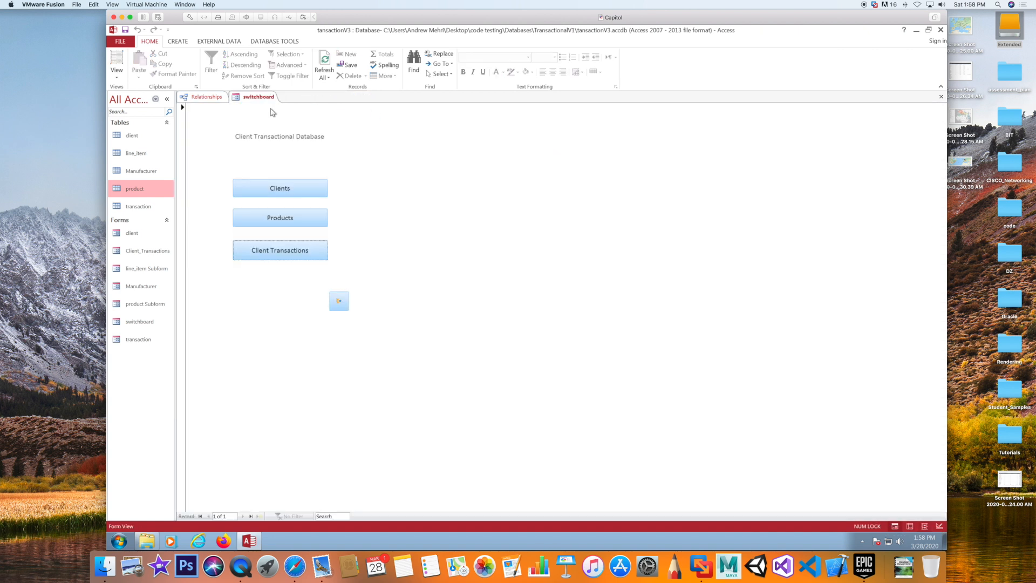
pyautogui.rightClick(262, 102)
pyautogui.click(276, 118)
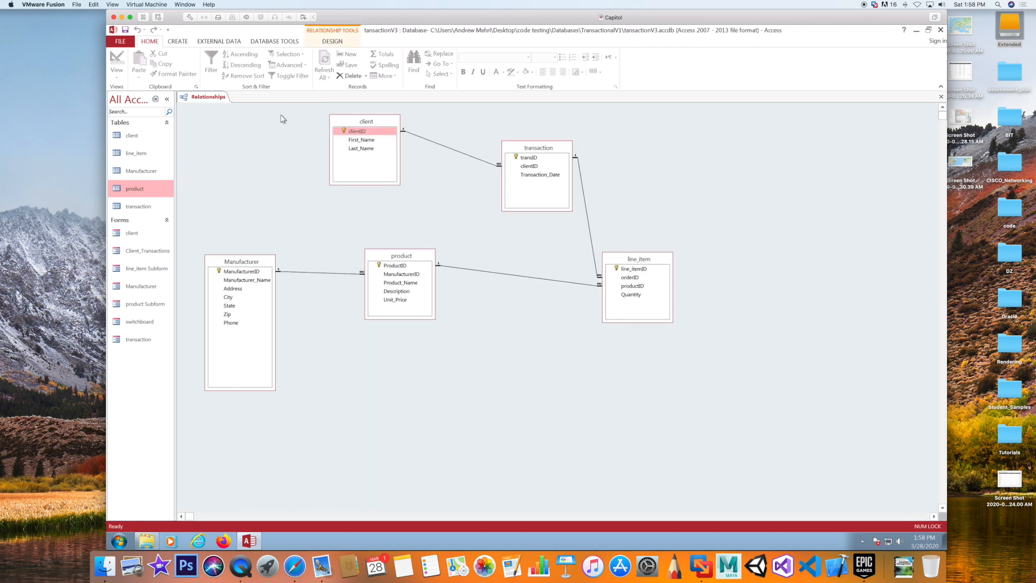
pyautogui.rightClick(200, 101)
pyautogui.click(221, 130)
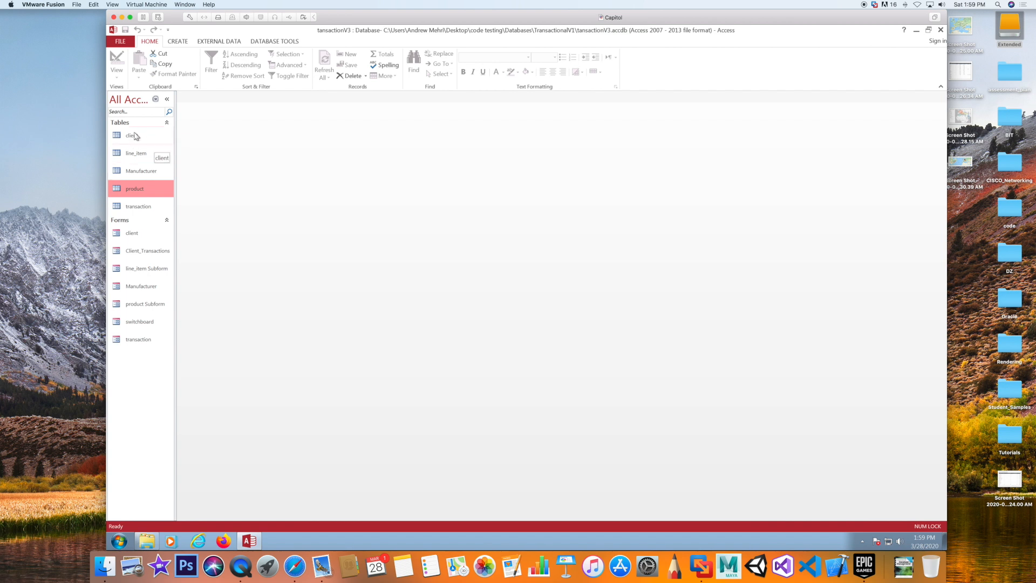
pyautogui.click(262, 42)
pyautogui.click(221, 64)
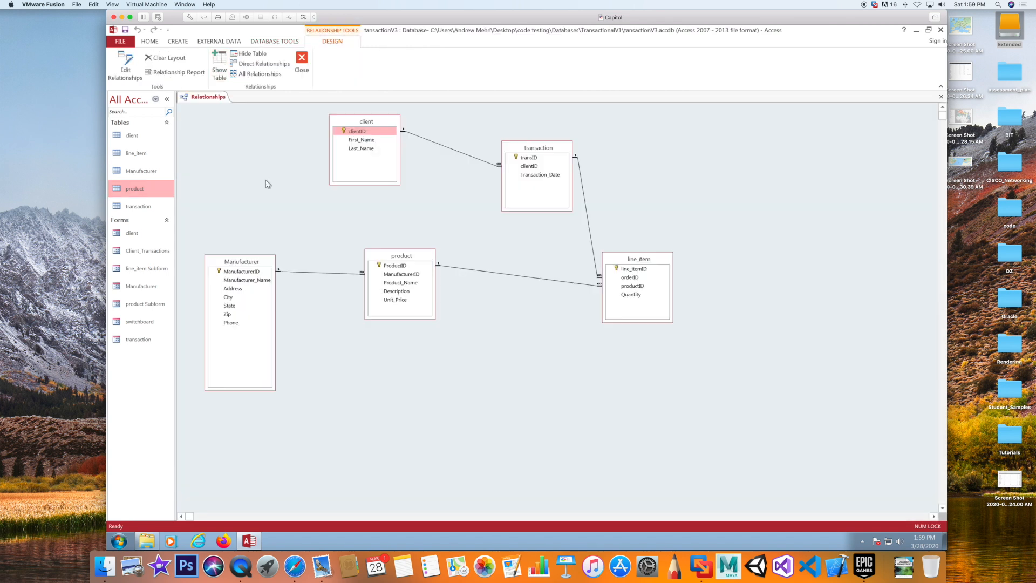